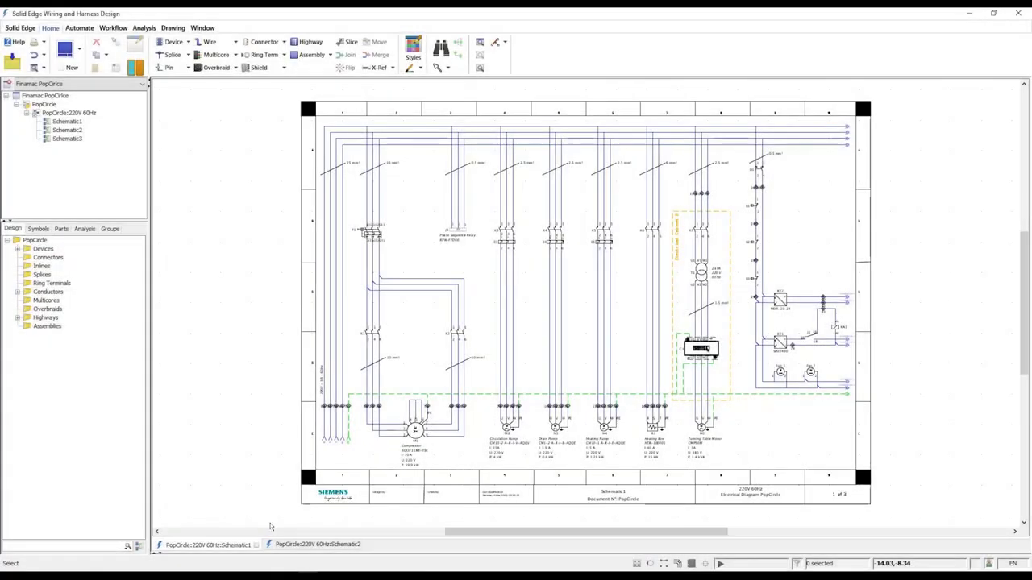
Step: Review the Schematic2 and Schematic1 diagrams of the PopCircle:220V 60Hz wiring design, including a closer look at the motor circuits
click(309, 546)
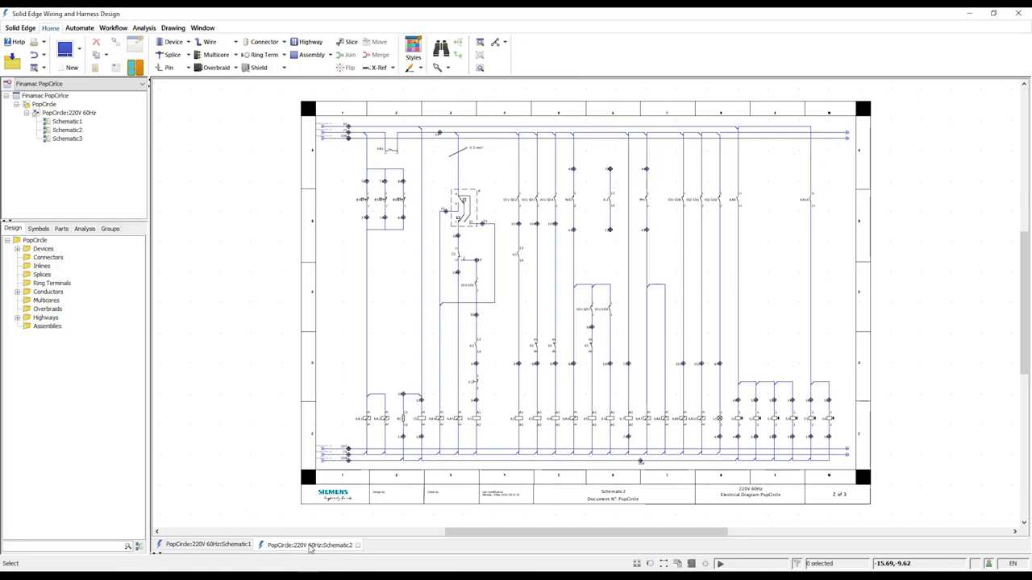
click(211, 545)
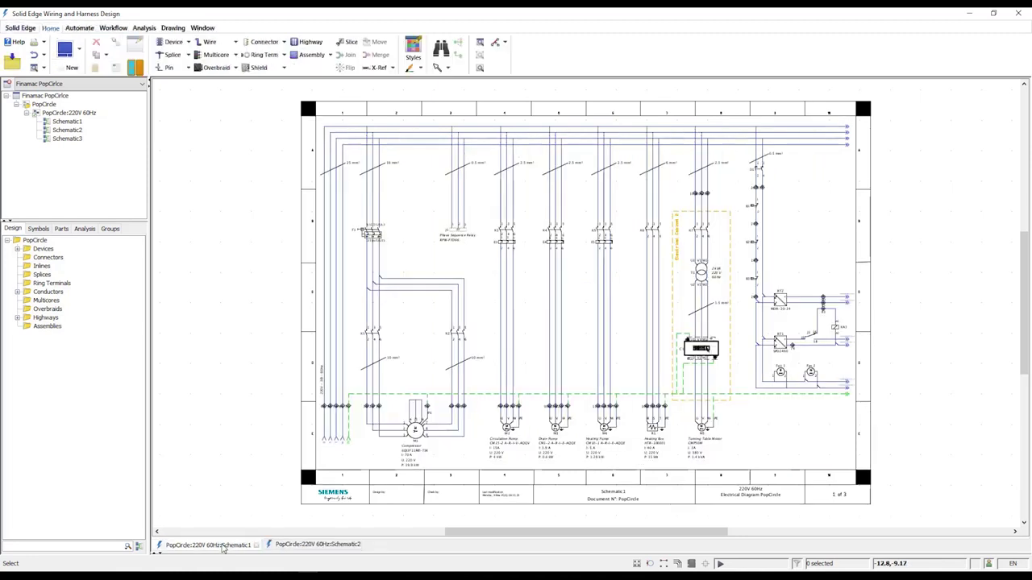
middle_drag(411, 227, 614, 454)
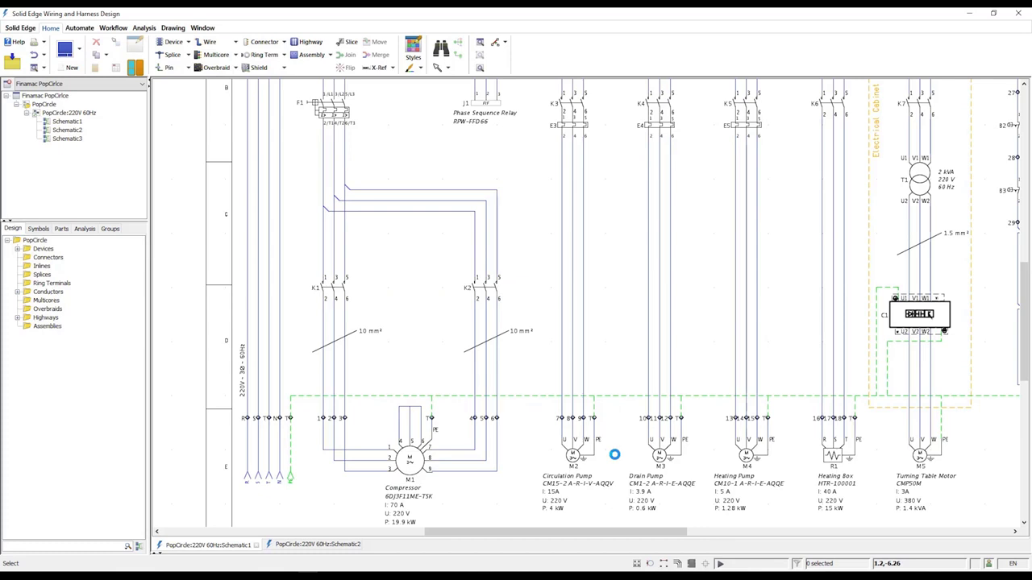
key(f)
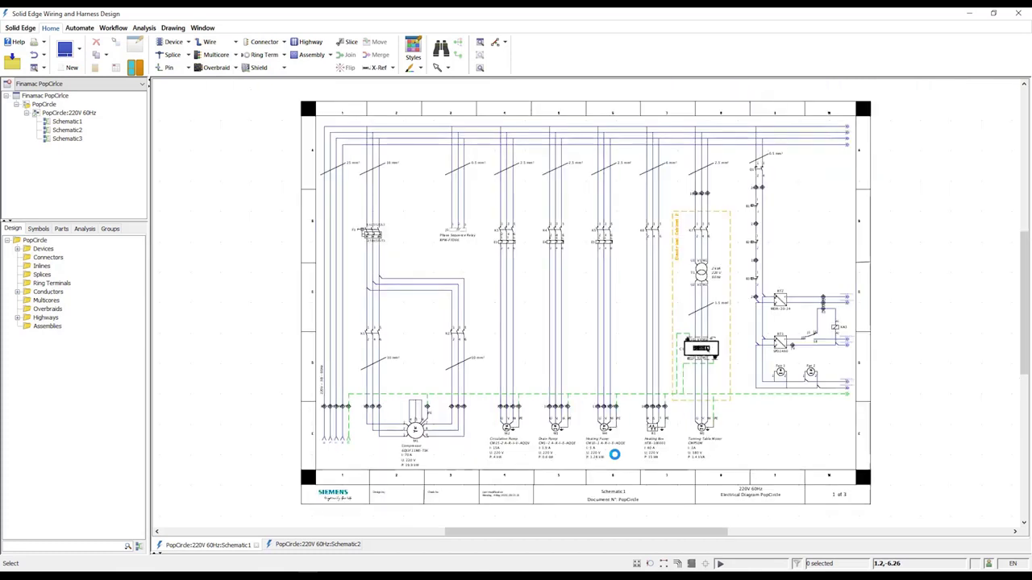
Step: Create a new layout design, keeping the name LayoutDesign1, with a diagram named IGA
click(81, 51)
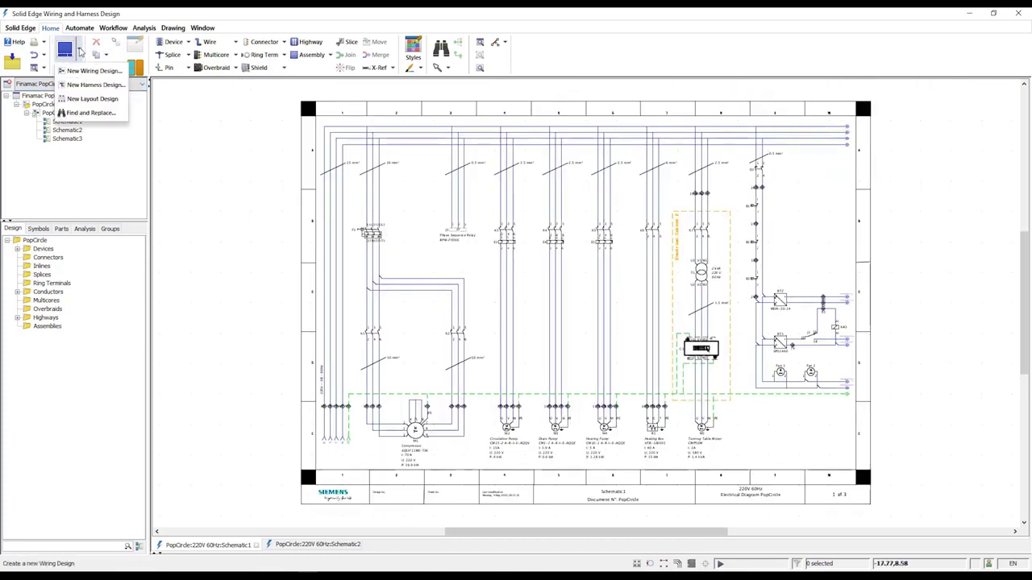
click(84, 99)
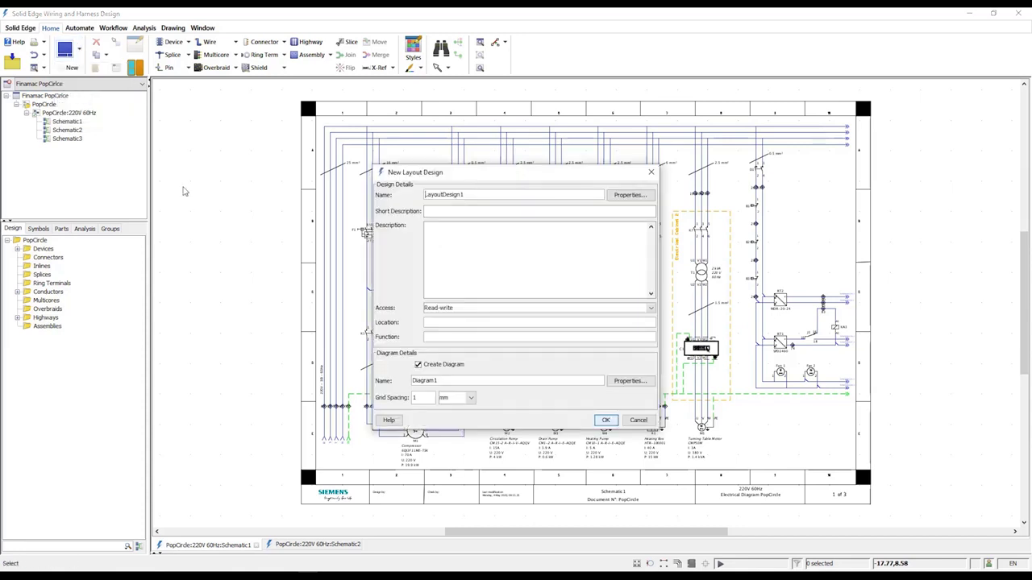
drag(411, 379, 382, 379)
click(606, 421)
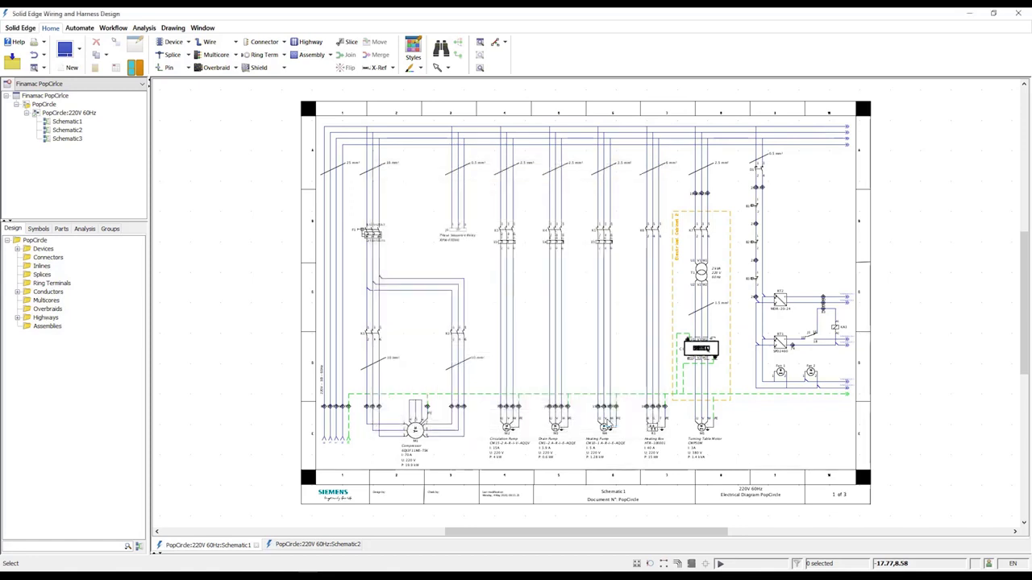
Step: Apply the Layout Border from Finamac Borders to the layout diagram
click(172, 27)
click(528, 55)
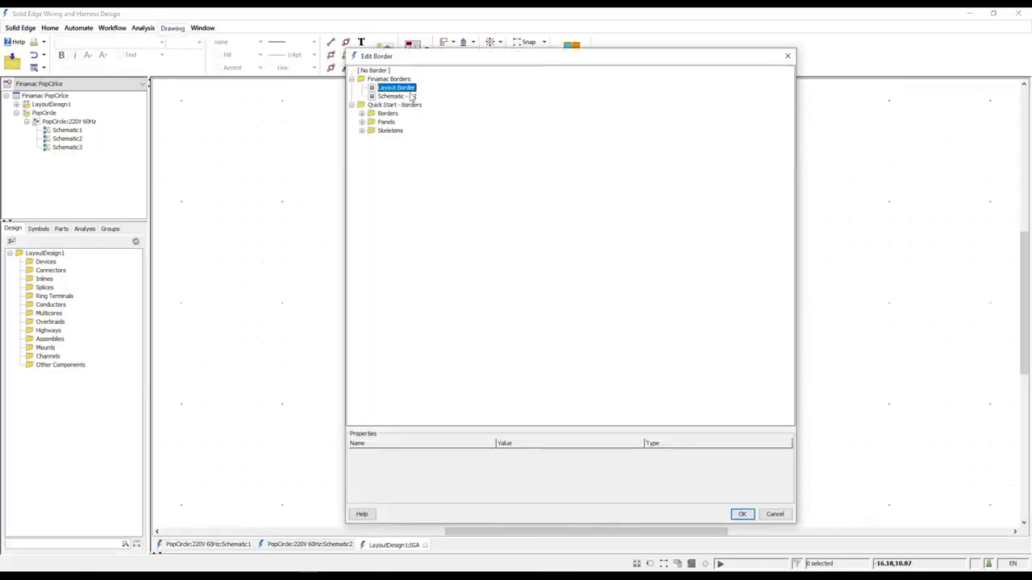
click(740, 514)
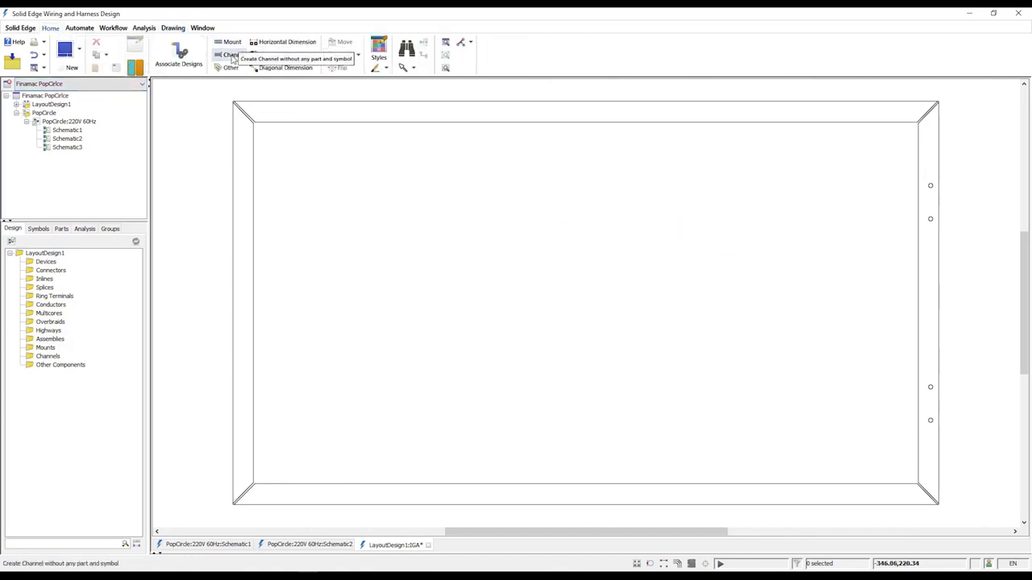
Step: Draw a rectangular Other component that fills the area inside the border's inner frame
click(233, 55)
click(258, 127)
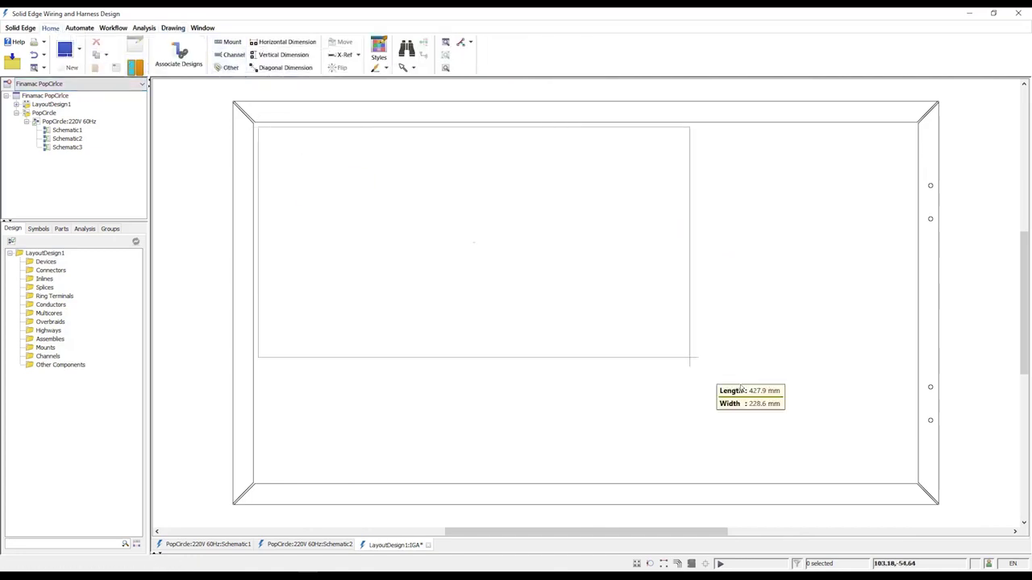
click(912, 480)
Step: Name the component Backplate, set its type to Backplate, physical length to 650 and width to 350, and adjust its graphical settings
text(Backplate)
scroll(498, 253, down, 5)
click(534, 394)
click(541, 414)
text(65)
drag(537, 333, 497, 346)
text(0350)
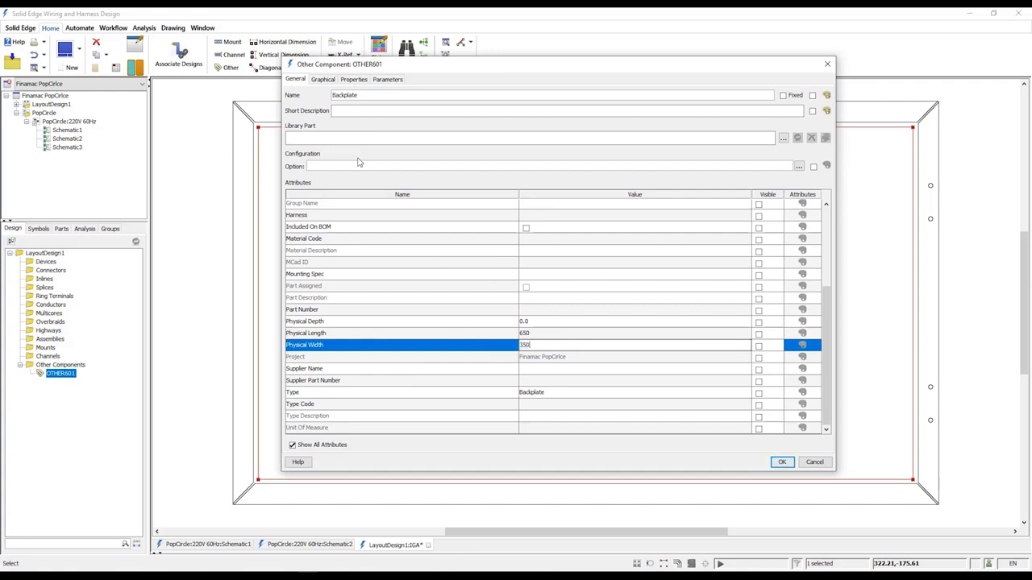
click(323, 79)
click(498, 97)
click(501, 138)
click(782, 462)
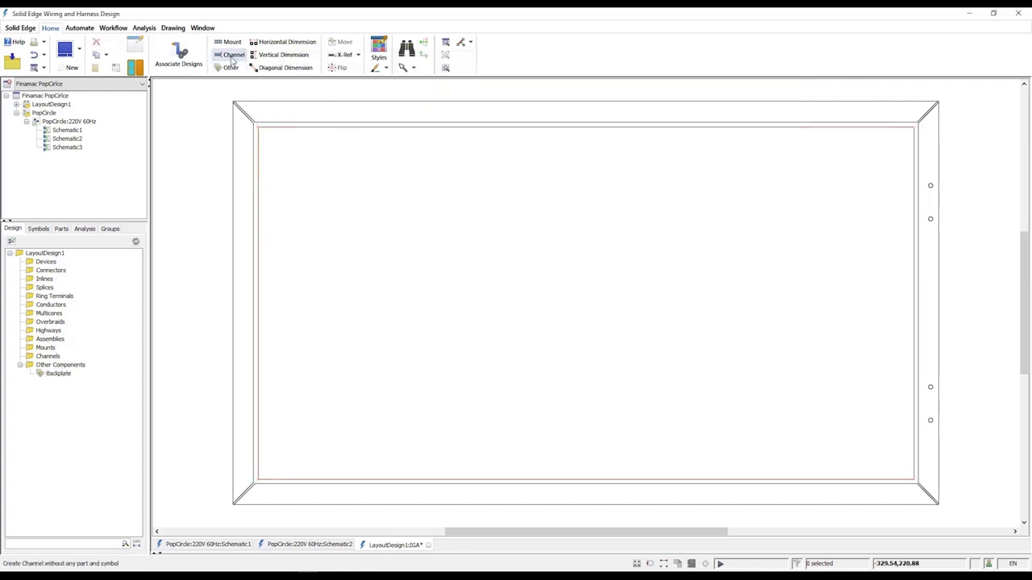
Step: Draw a horizontal channel about 630 mm long and 40 mm wide along the backplate's upper edge and check its available types
click(270, 161)
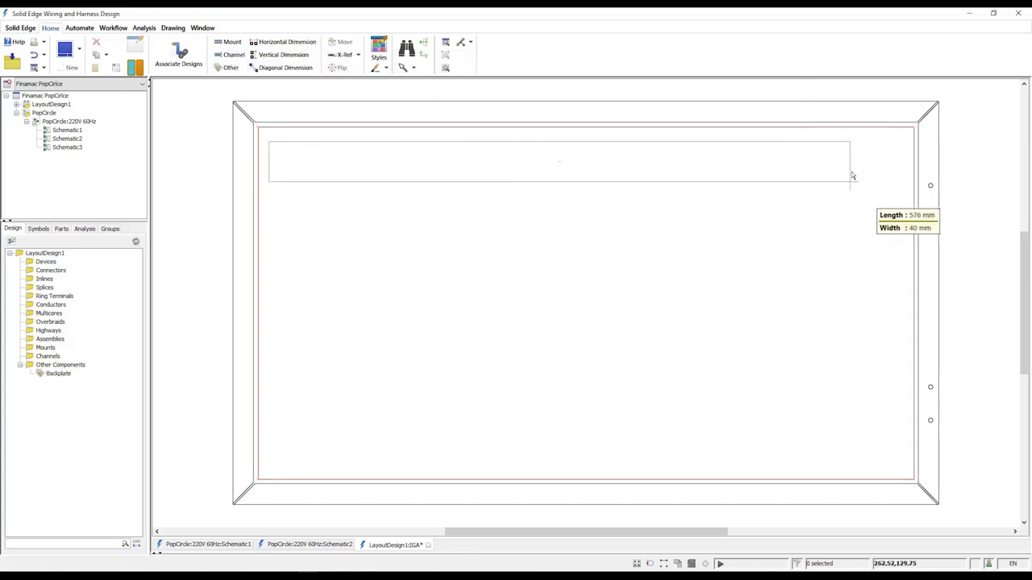
click(905, 177)
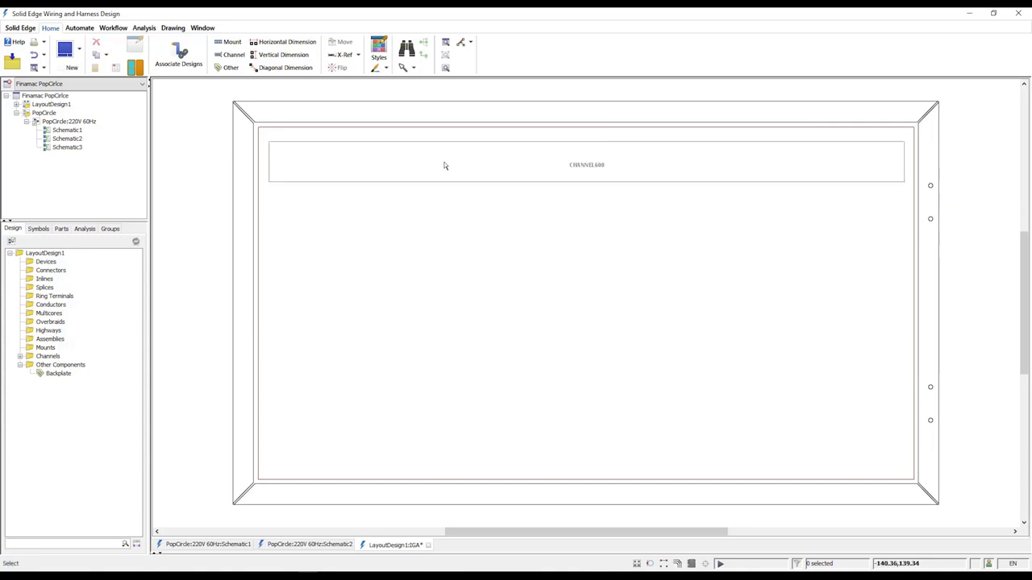
double_click(383, 183)
click(295, 80)
scroll(543, 389, down, 5)
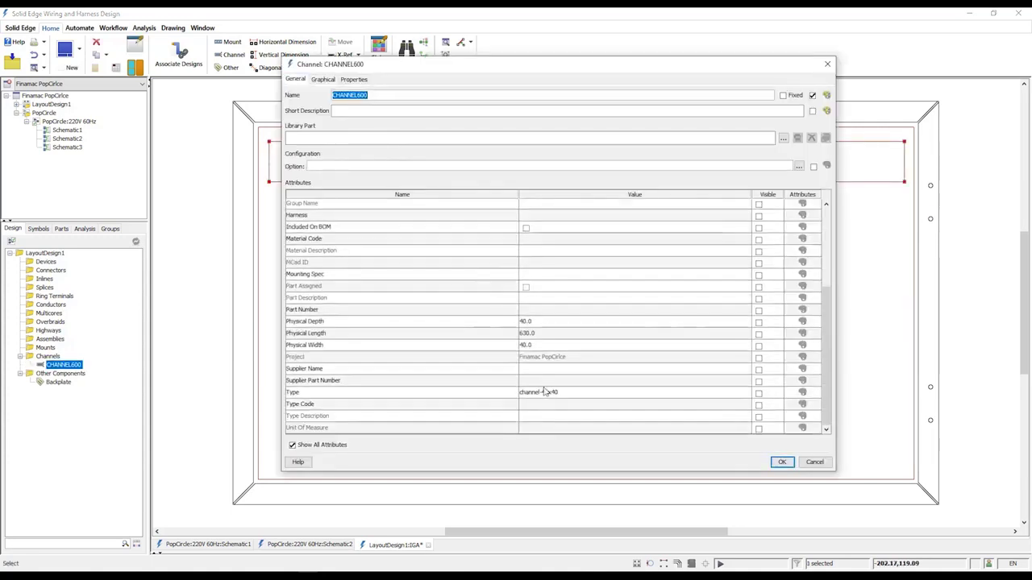
click(571, 393)
click(782, 462)
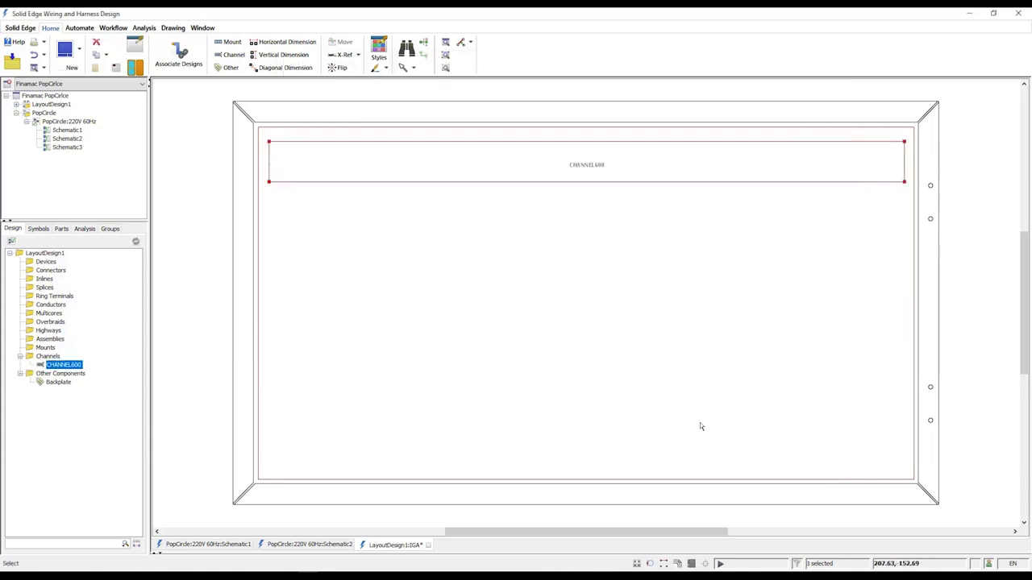
click(316, 229)
Step: Draw a vertical channel running down from the left end of the upper horizontal channel
click(232, 54)
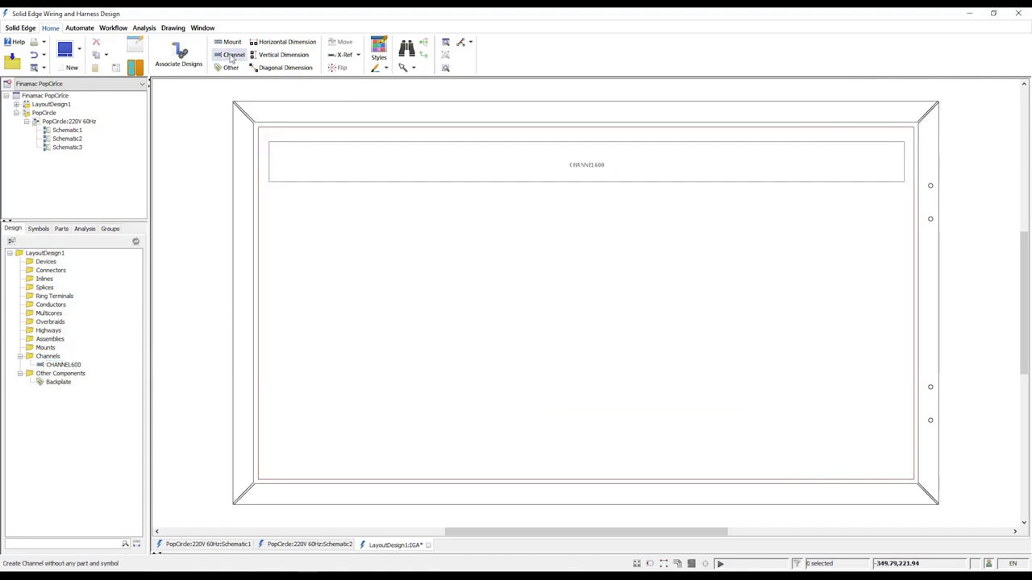
click(271, 182)
click(292, 360)
Step: Copy the upper horizontal channel and paste it at the lower end of the vertical channel
click(489, 183)
key(ctrl+c)
key(ctrl+v)
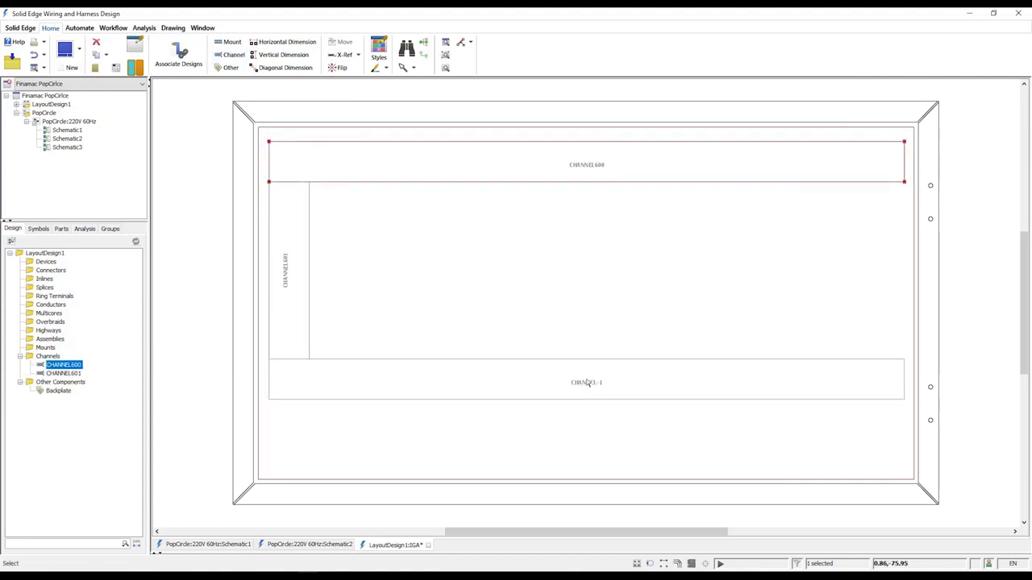
click(586, 381)
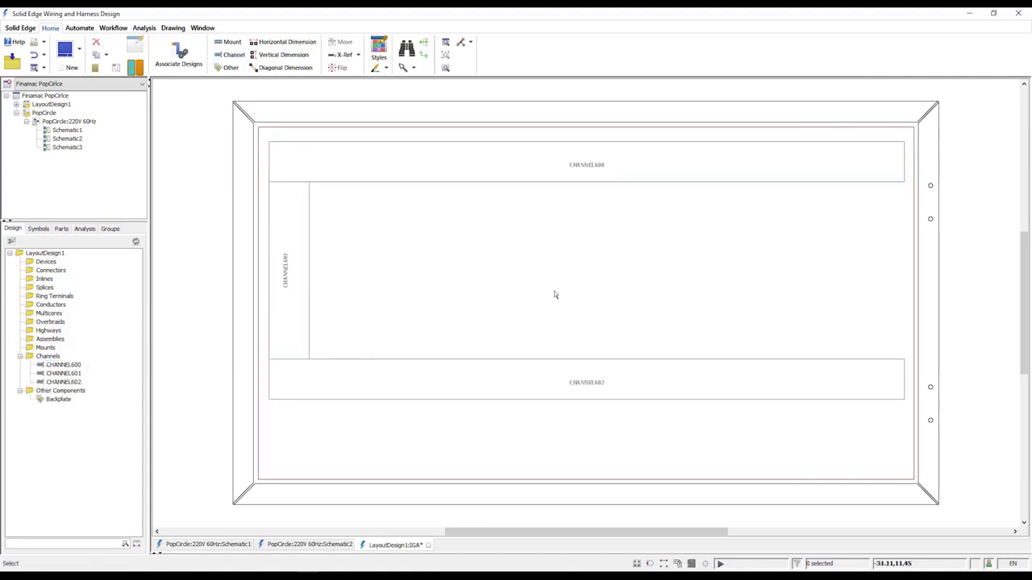
Step: Draw two horizontal mounts, one midway between the horizontal channels and one about 450 mm long below the lower channel
click(234, 42)
click(318, 257)
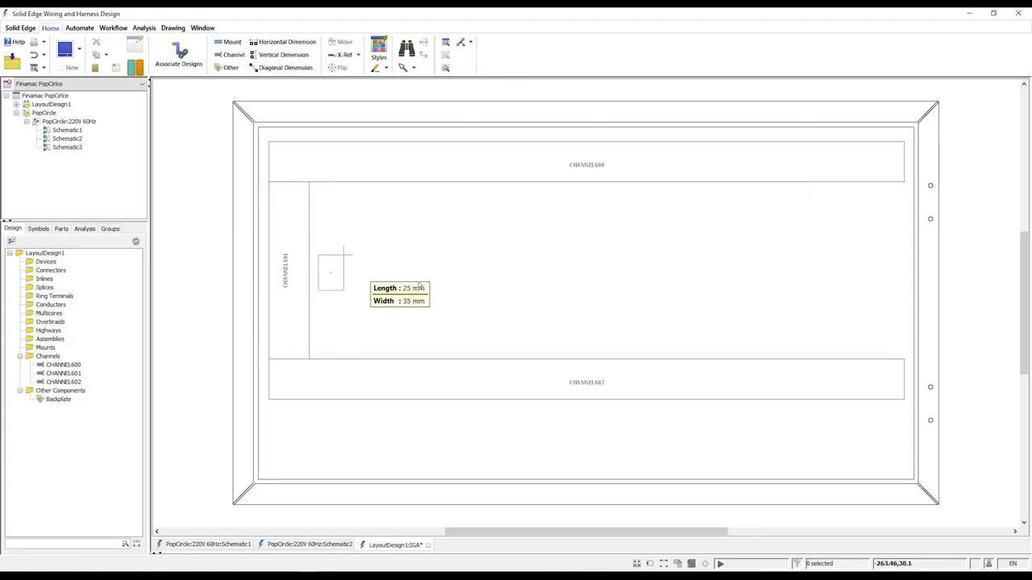
click(898, 288)
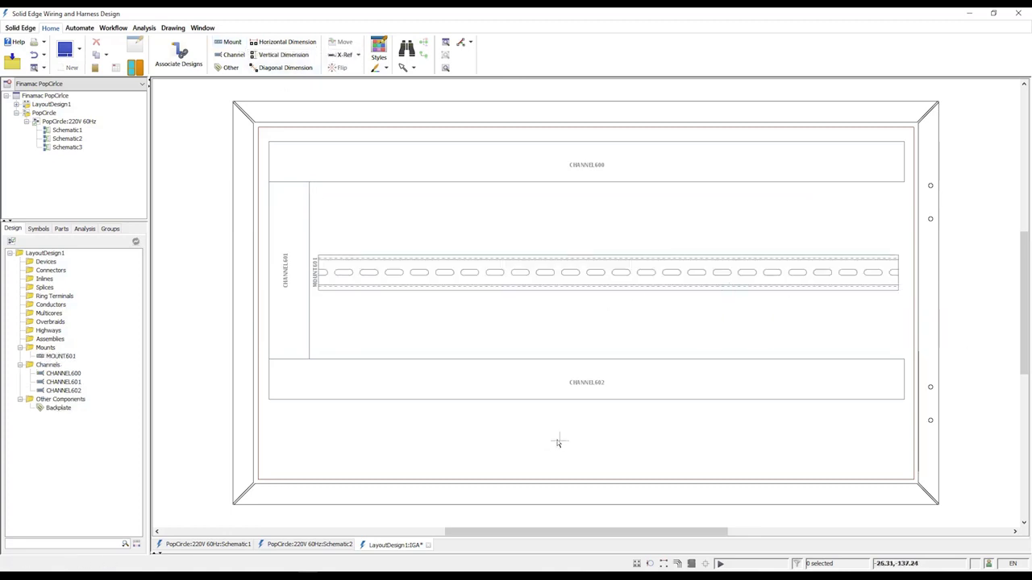
click(363, 427)
click(832, 459)
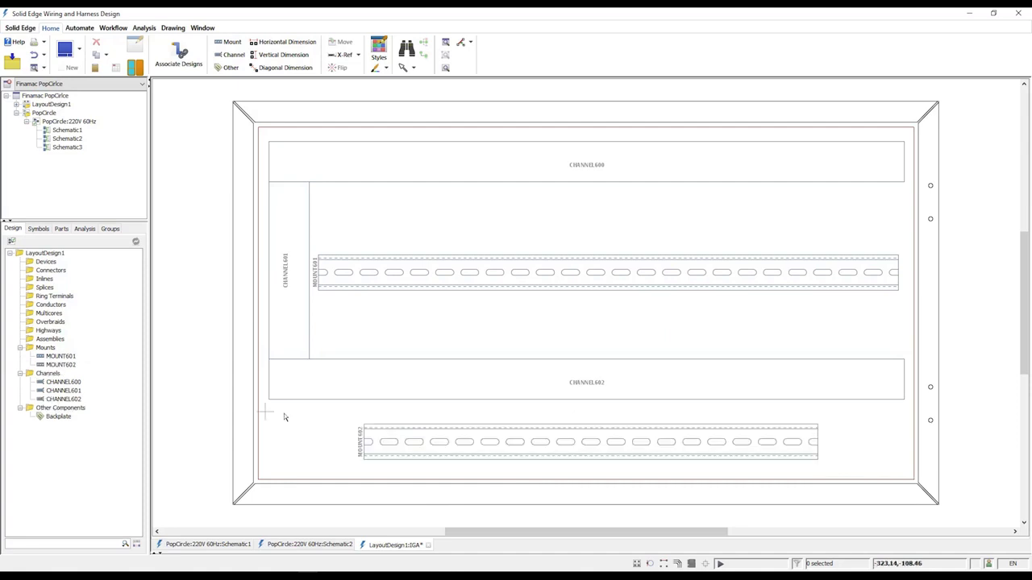
Step: Check the available types in the lower mount's properties
double_click(426, 429)
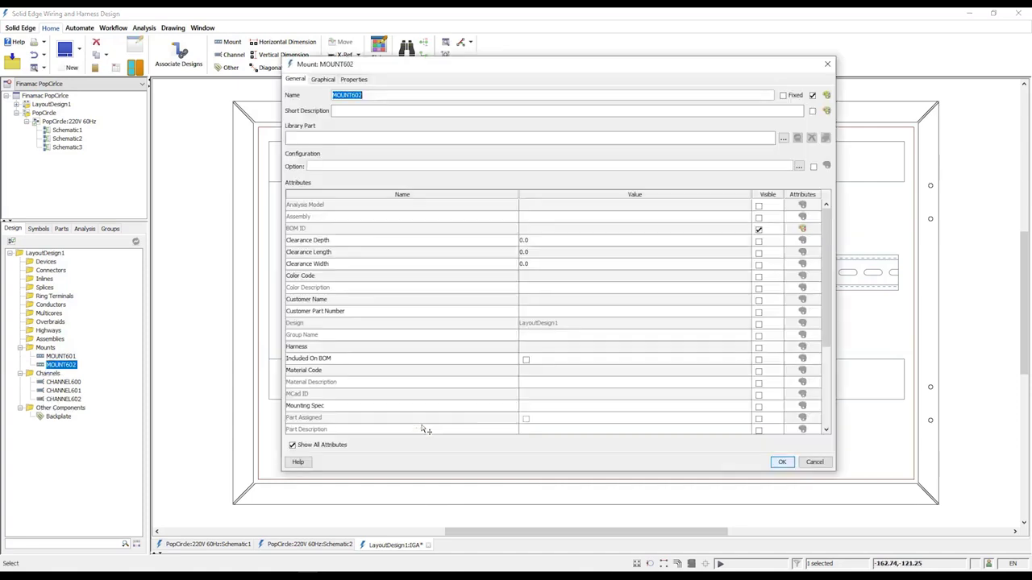
scroll(483, 399, down, 4)
click(540, 392)
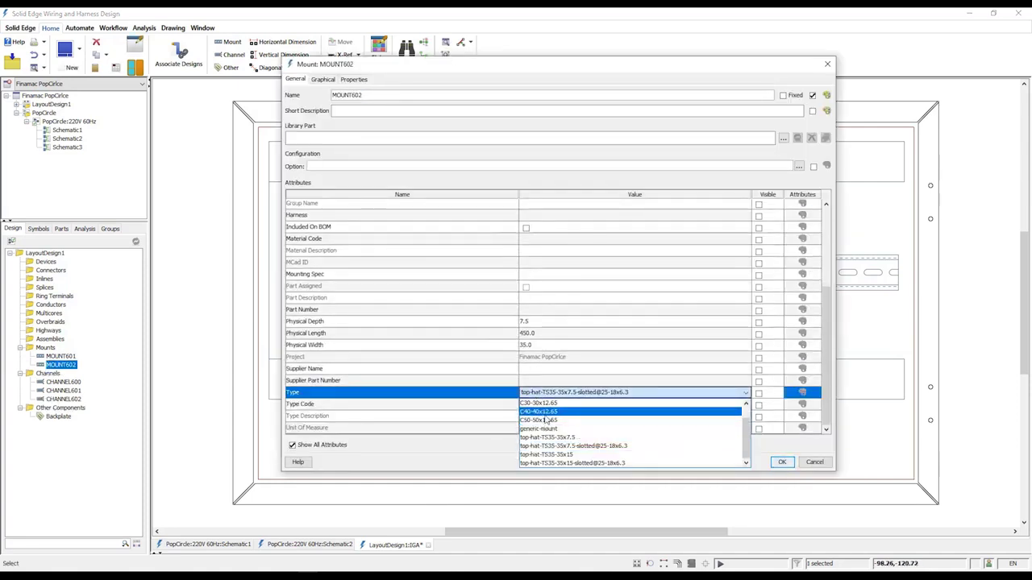
click(814, 462)
click(815, 462)
Step: Dimension the backplate's overall width above the border and its overall height beside it
click(282, 45)
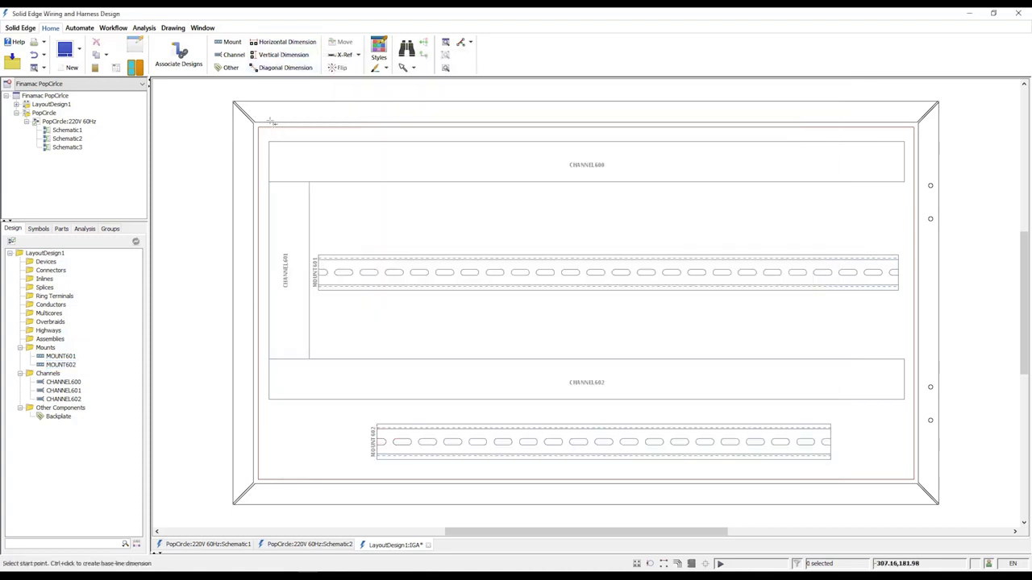
click(258, 127)
click(914, 127)
click(576, 89)
click(992, 334)
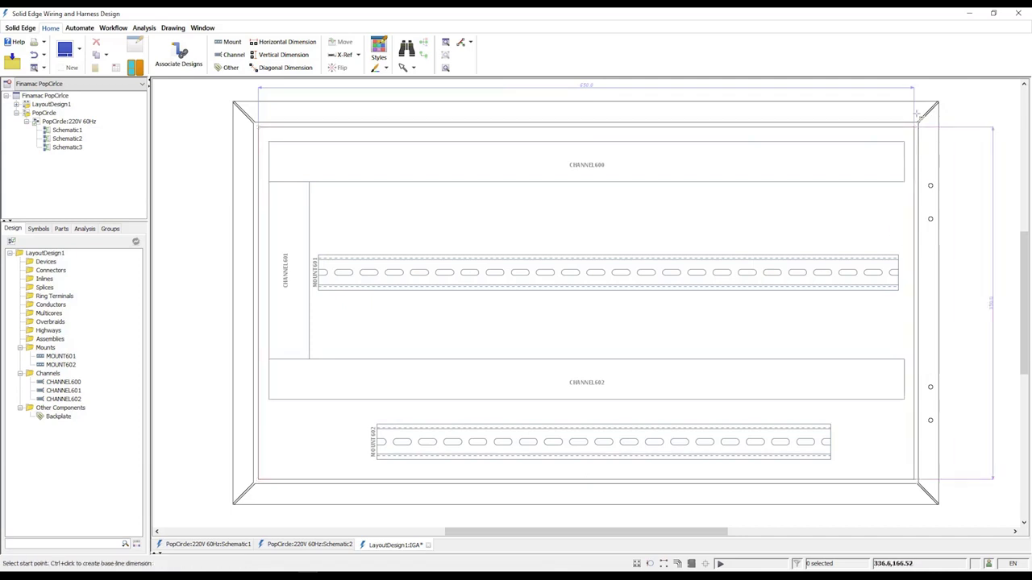
Step: Add chained vertical dimensions from the backplate's upper edge through the upper channel, upper mount, lower channel and lower mount
click(898, 255)
click(905, 360)
click(830, 425)
double_click(969, 292)
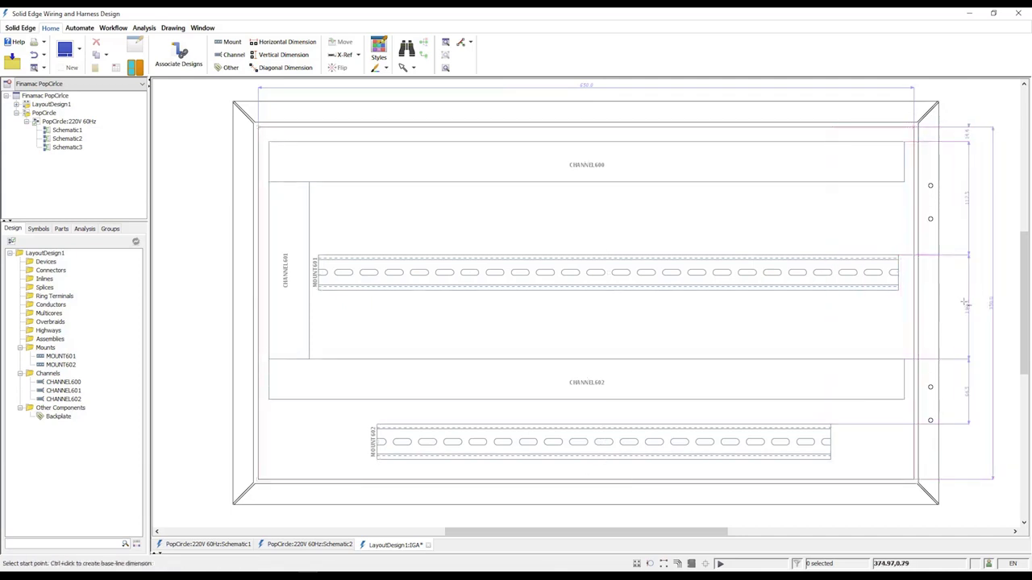
Step: Associate the PopCircle:220V 60Hz wiring design with the layout design
click(189, 58)
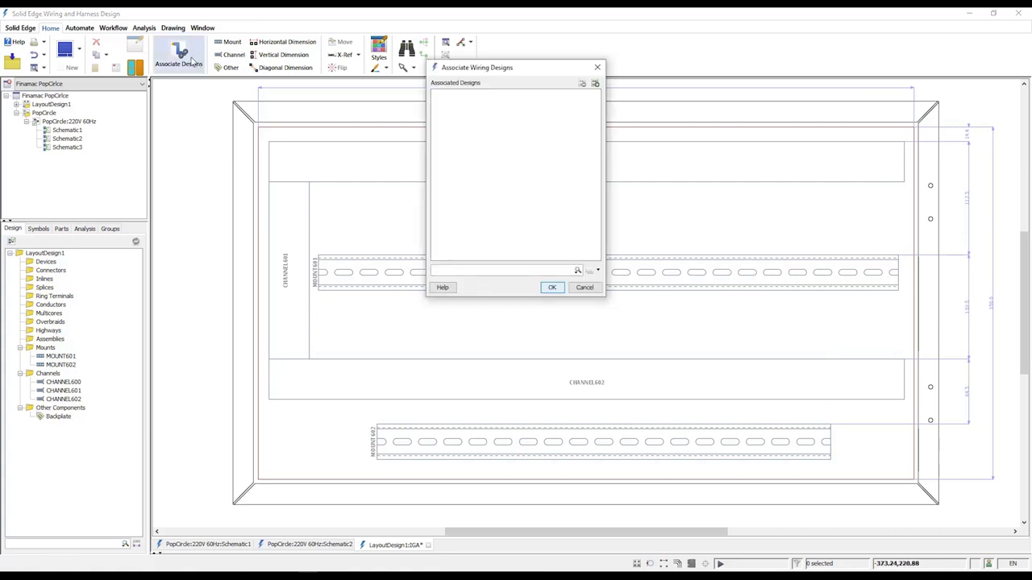
click(595, 84)
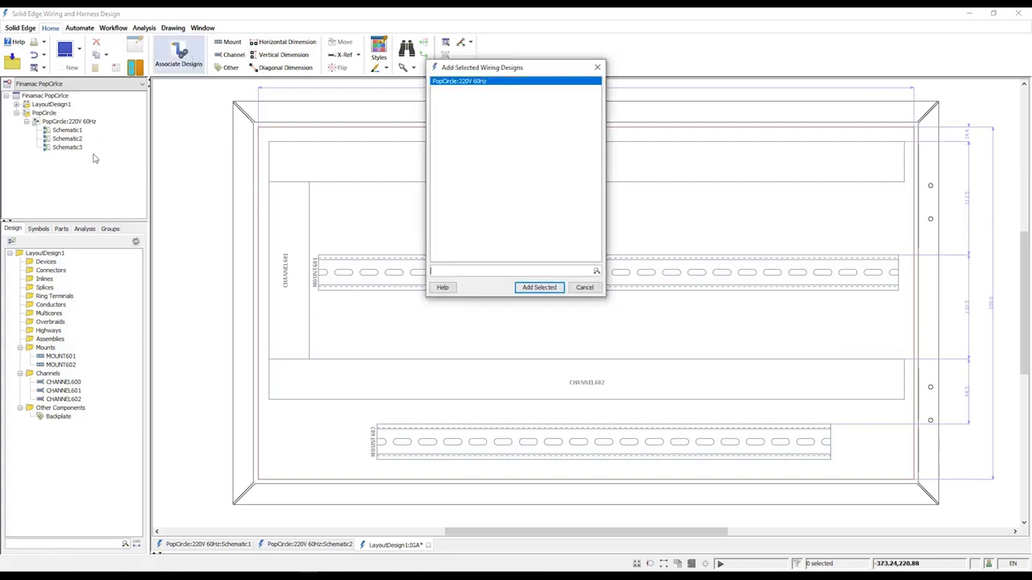
click(547, 288)
click(551, 288)
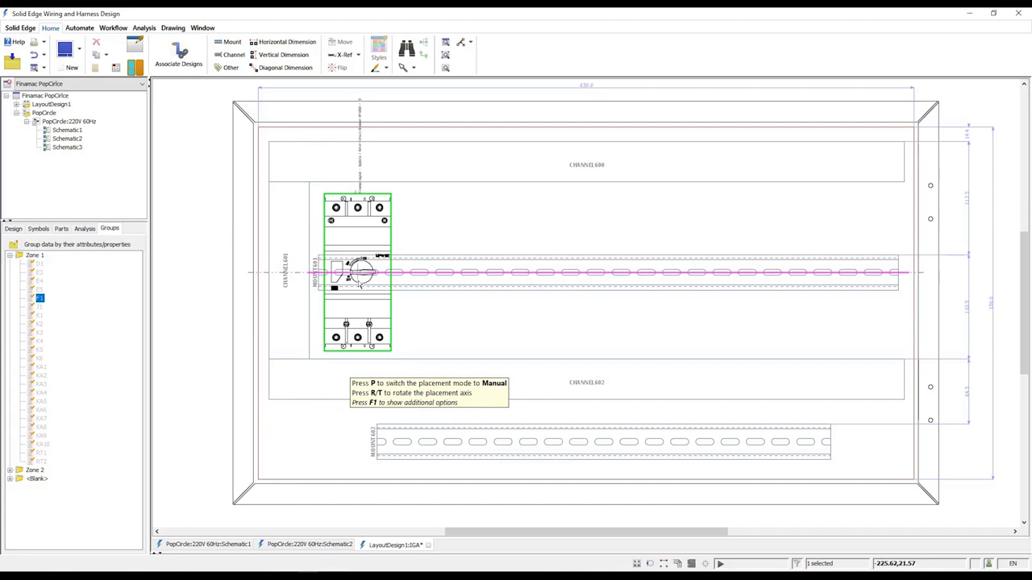
Step: Place device F1 from Zone 1 at the left end of the upper mount, with K1 and K2 directly beside it
key(r)
click(361, 282)
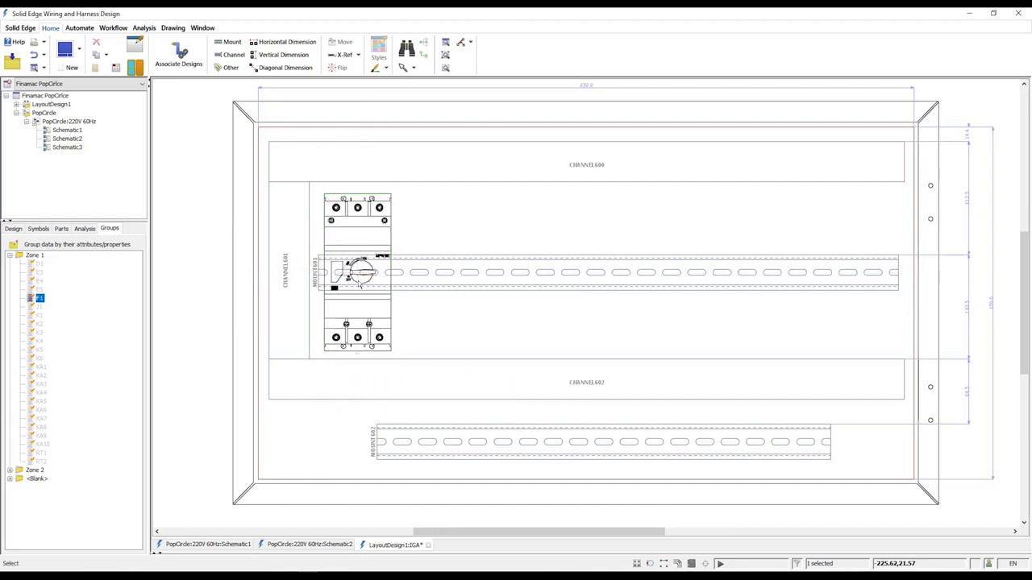
right_click(40, 325)
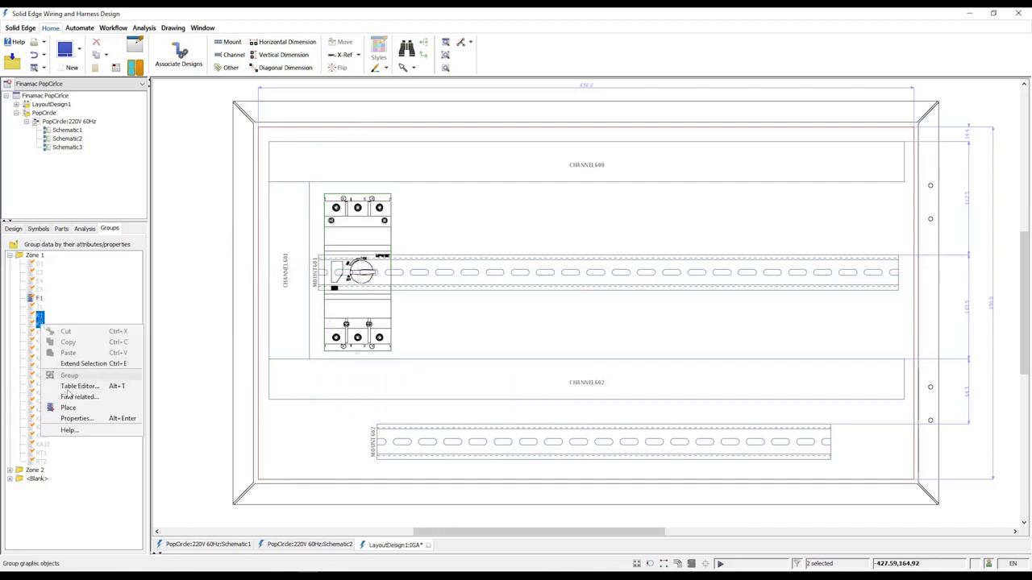
click(61, 407)
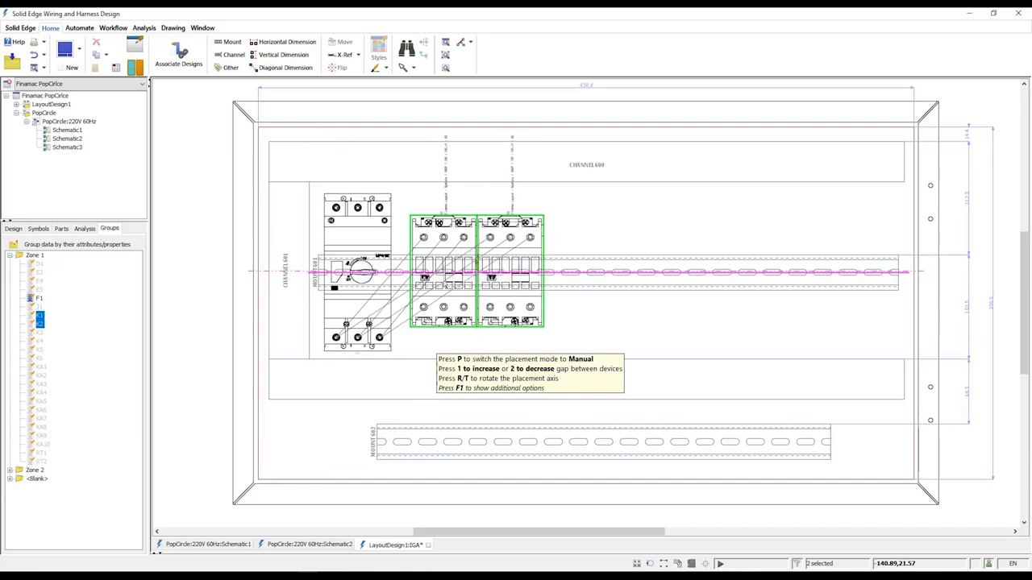
click(435, 273)
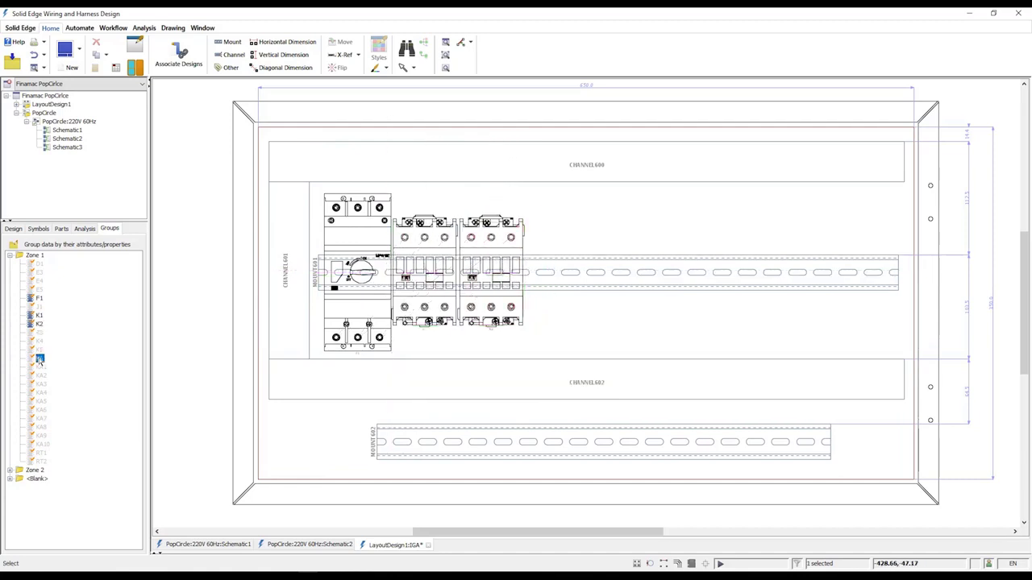
Step: Place devices K3 to K6 on the upper mount beside K2, with K6 first and K3, K4 and K5 grouped after it
right_click(40, 356)
click(60, 432)
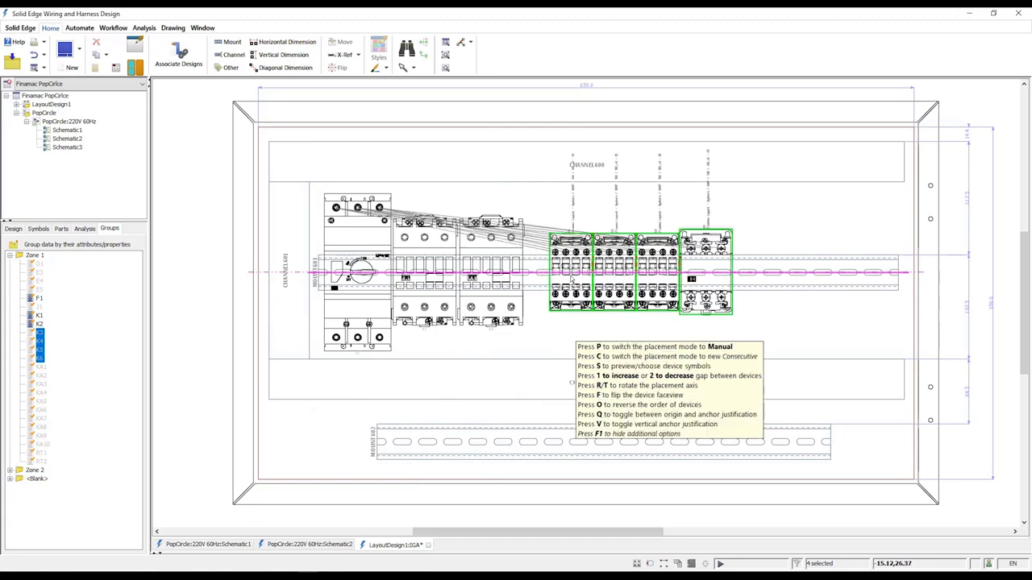
click(556, 279)
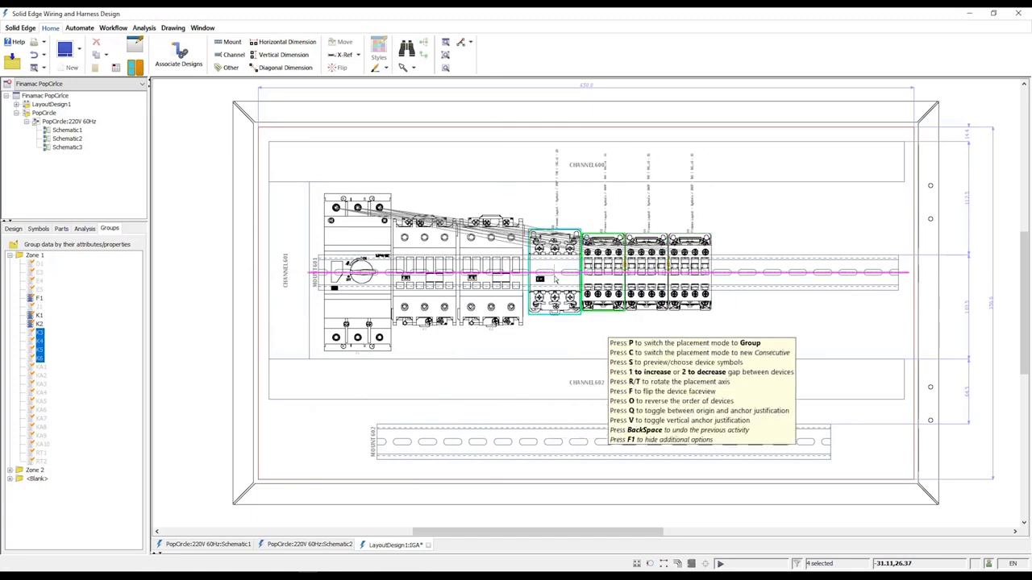
click(611, 278)
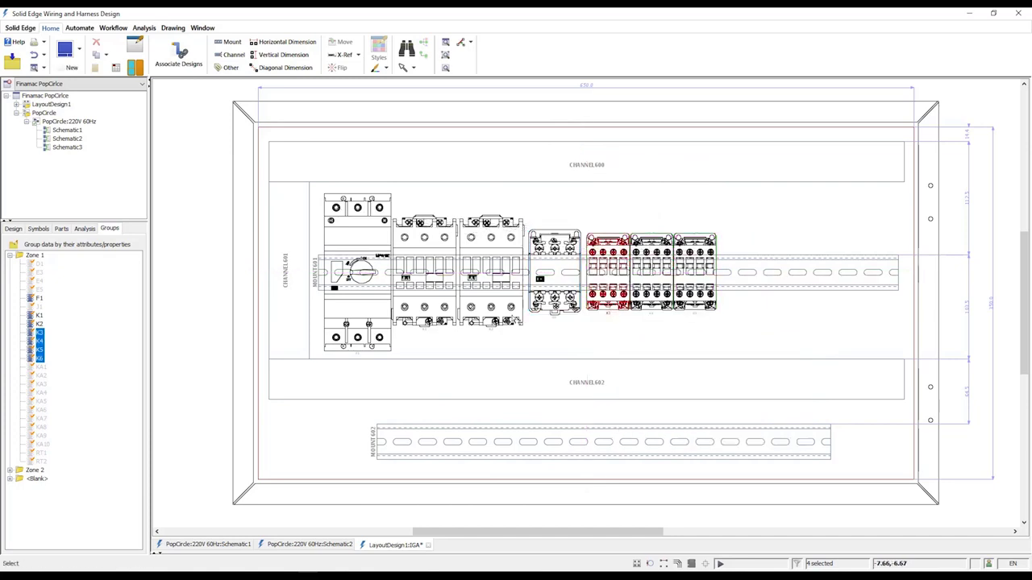
Step: Place the Zone 1 devices D1, J1, KA1 to KA10, RT1 and RT2 on the upper mount beside K5
ctrl+click(40, 264)
right_click(38, 262)
click(69, 346)
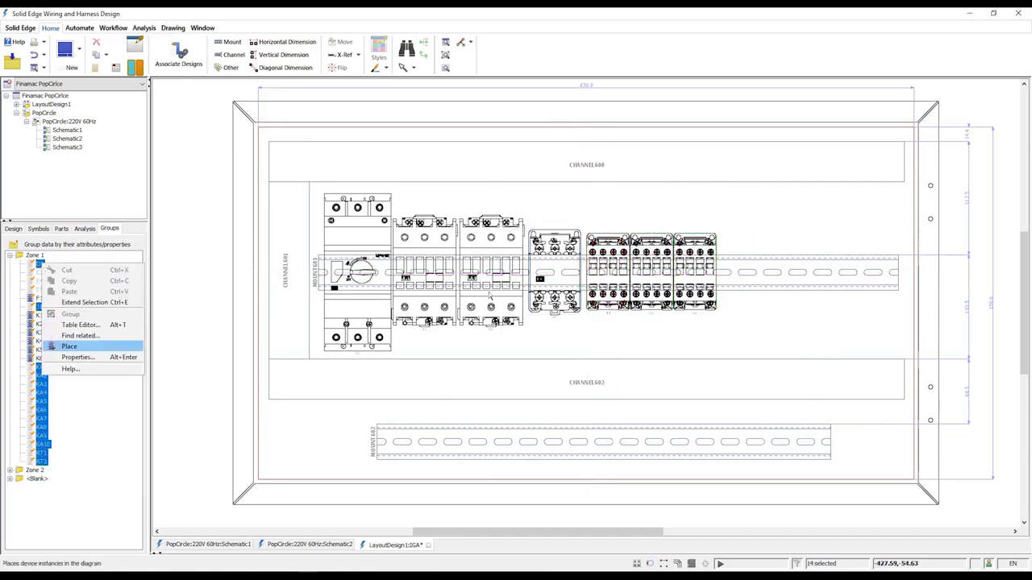
click(724, 265)
Step: Place devices E3, E4 and E5 directly below contactors K3, K4 and K5, and expand Zone 2 to list its devices
click(39, 273)
shift+click(40, 289)
right_click(40, 289)
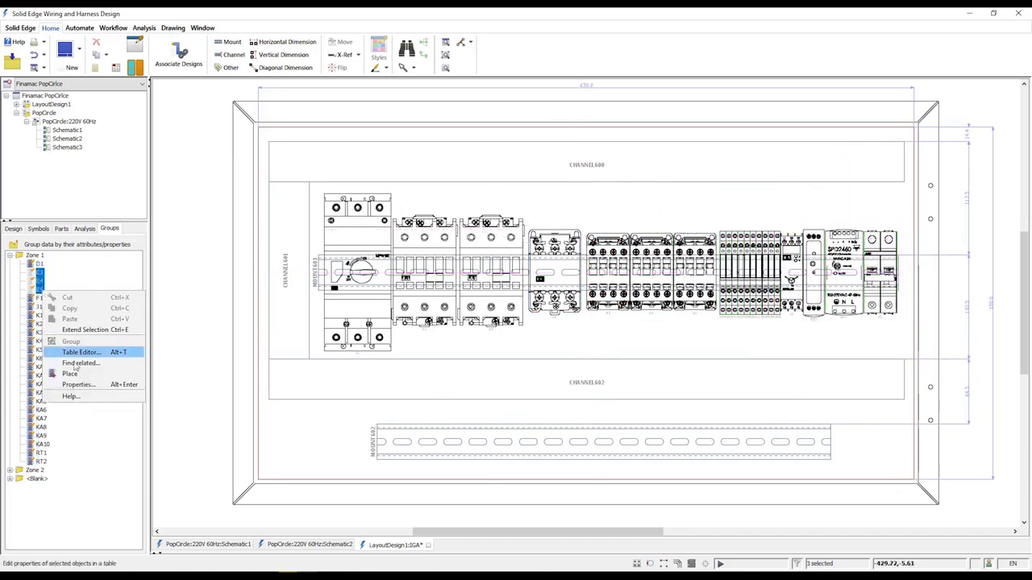
click(70, 374)
click(608, 332)
click(10, 470)
drag(141, 364, 140, 476)
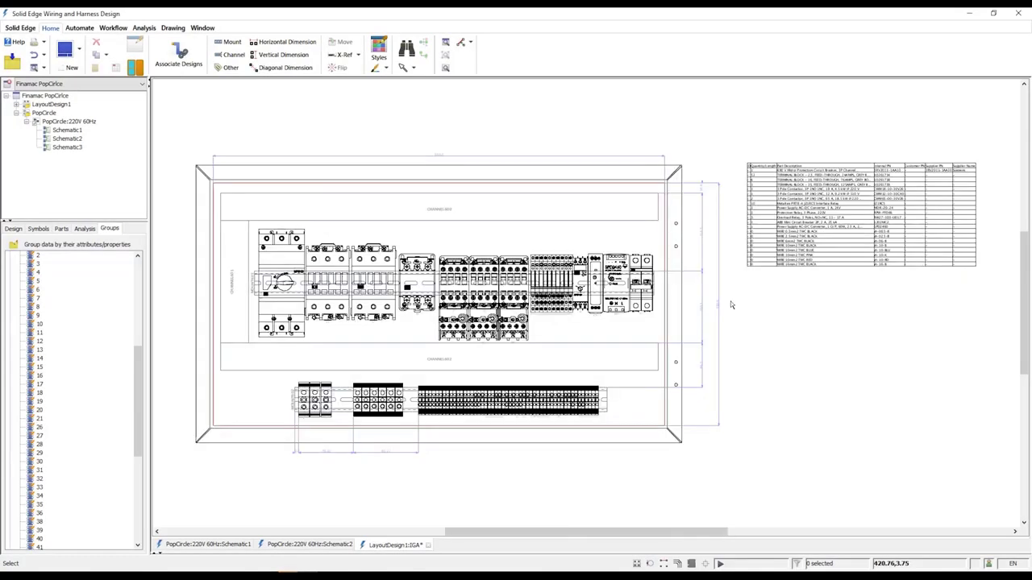
Step: Add BOM ID balloons to the devices in the layout from the parts table
scroll(975, 197, up, 4)
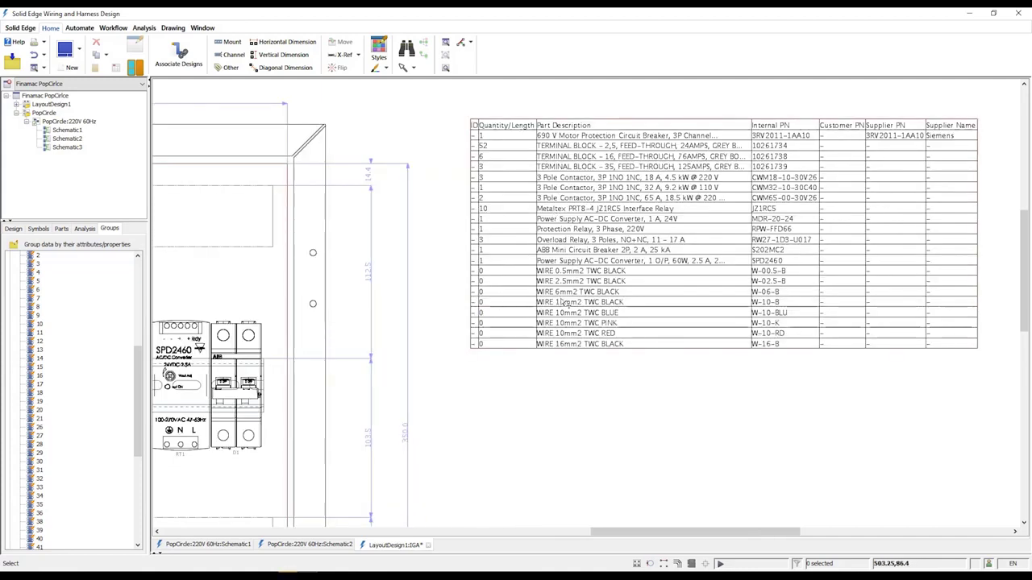
click(79, 27)
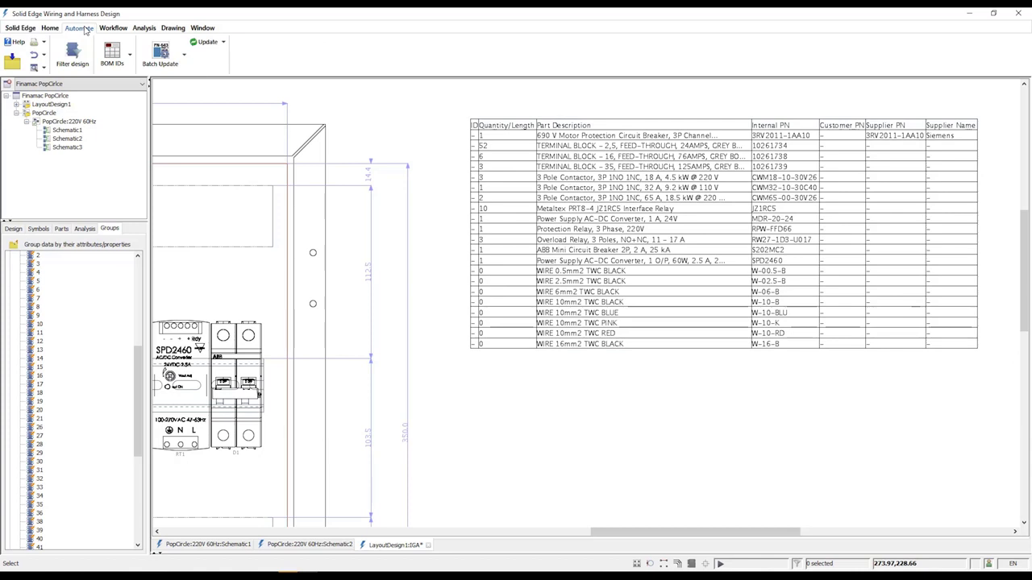
click(129, 55)
click(130, 84)
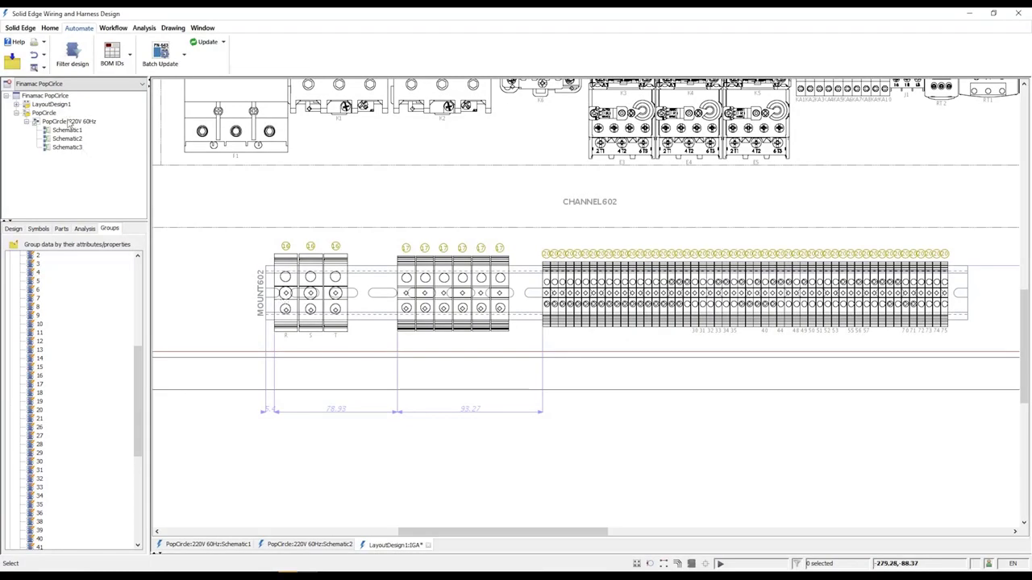
Step: Start a new wiring diagram in the PopCircle:220V 60Hz design and name it TerminalPlan
right_click(70, 121)
click(112, 126)
text(TerminalPlan)
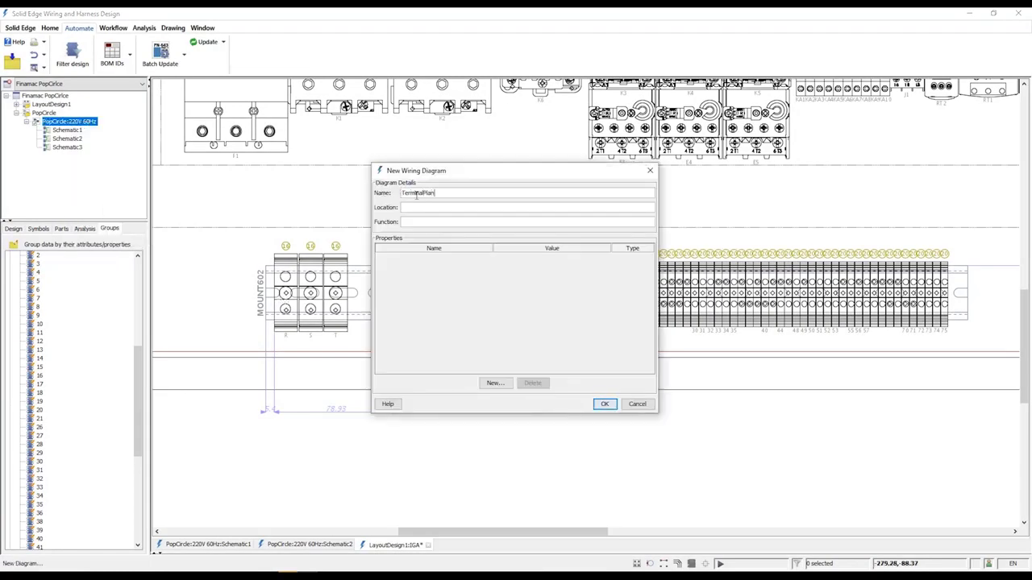
Step: Add a TerminalPlanDiagram property with the value t to the new diagram and create it
double_click(417, 194)
key(ctrl+c)
click(496, 384)
key(ctrl+v)
text(Diagram)
click(516, 196)
double_click(514, 259)
text(t)
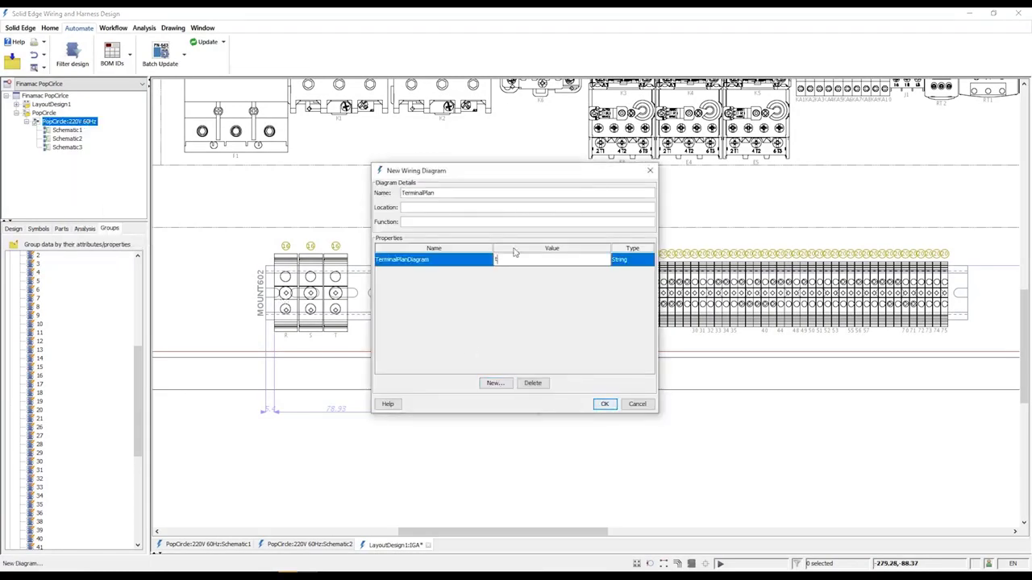
click(605, 404)
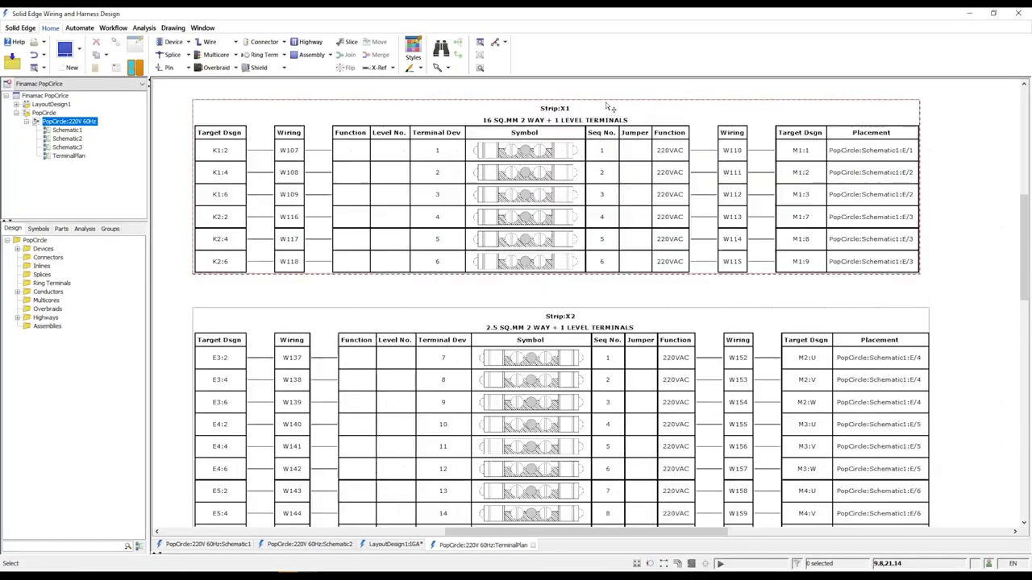
Step: Look over TerminalPlan and Schematic1, and enter Electrical Routing for the FN500-1002 assembly in Solid Edge
scroll(731, 161, up, 2)
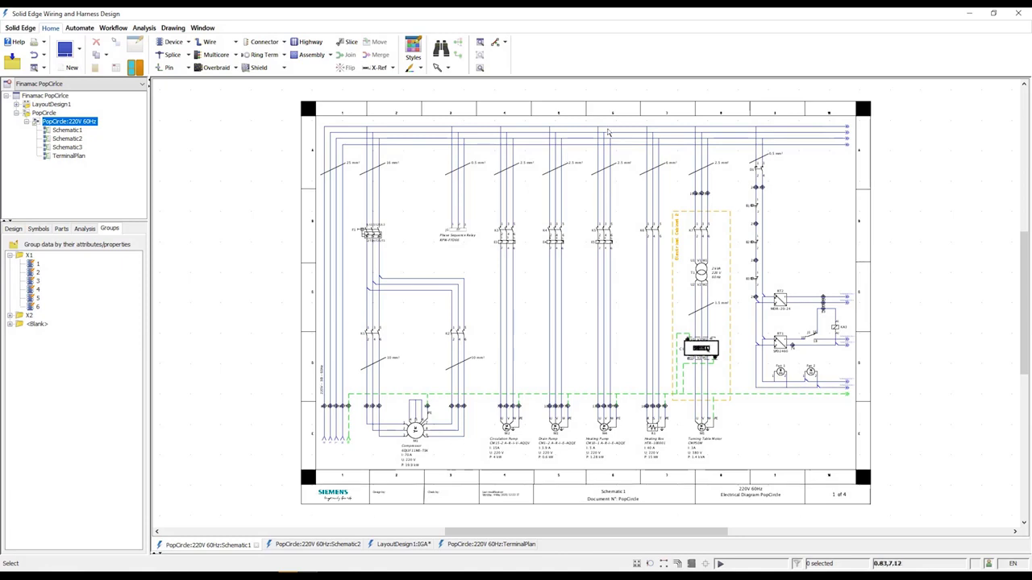
middle_drag(630, 153, 748, 286)
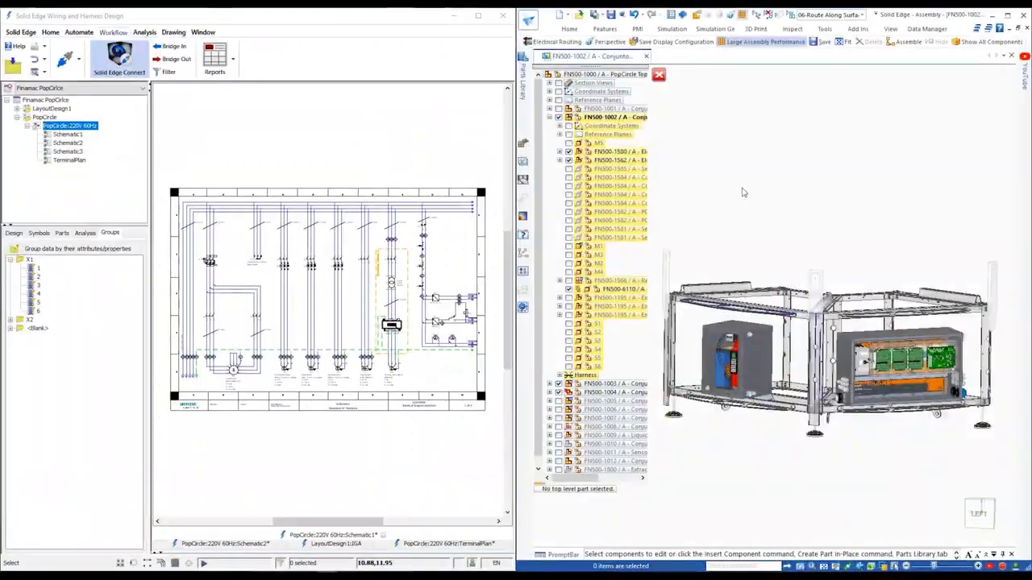
click(558, 42)
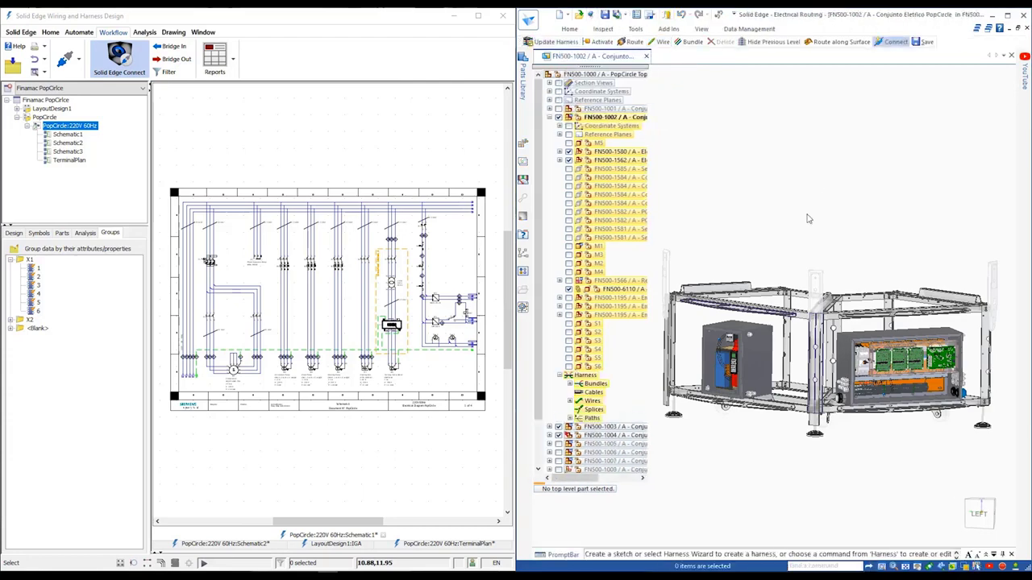
Step: Cross-select contactor K7 and terminal 21 in Schematic1 to locate them in the 3D assembly, and clear the selection
scroll(809, 219, up, 5)
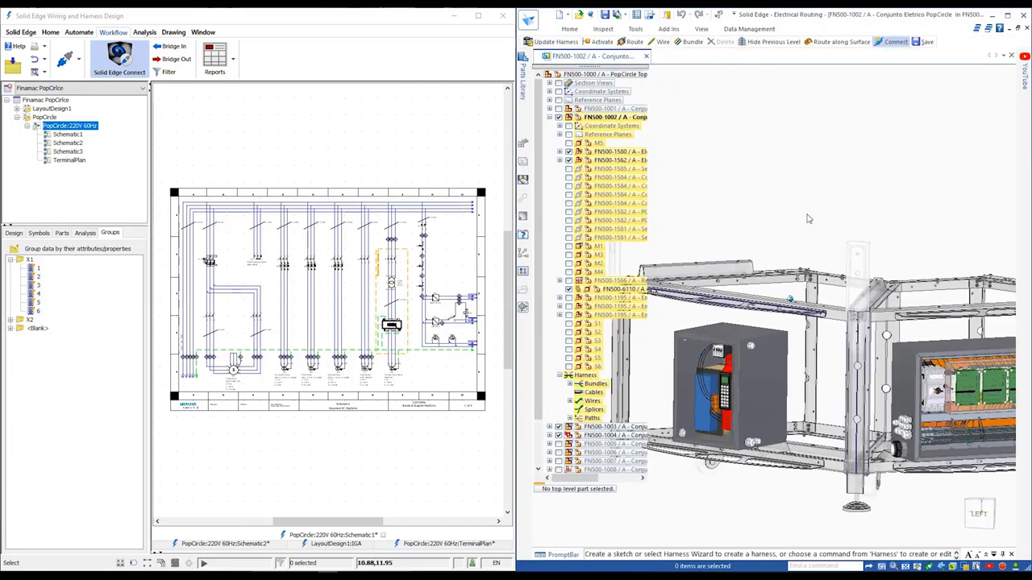
scroll(411, 263, up, 5)
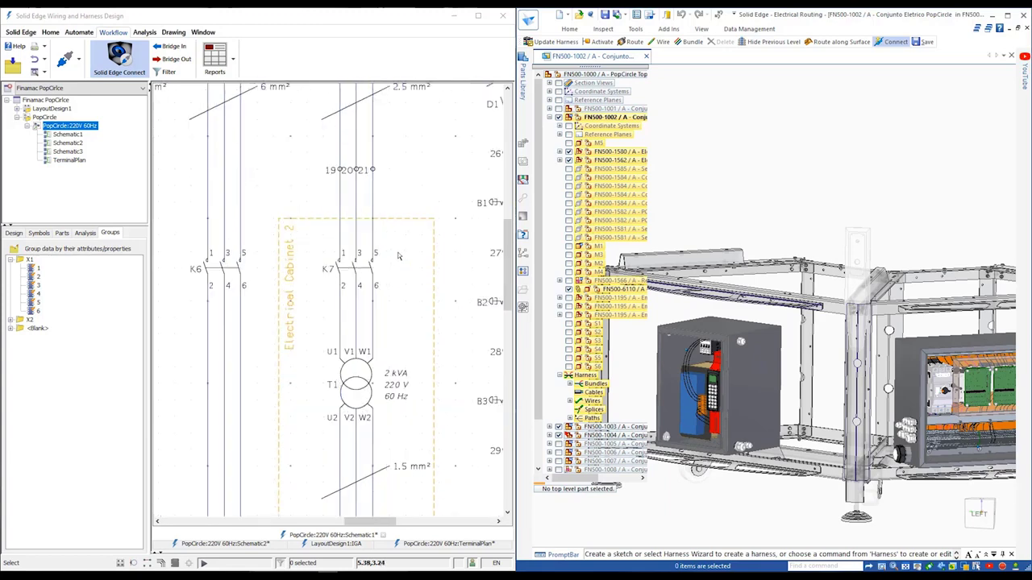
click(360, 278)
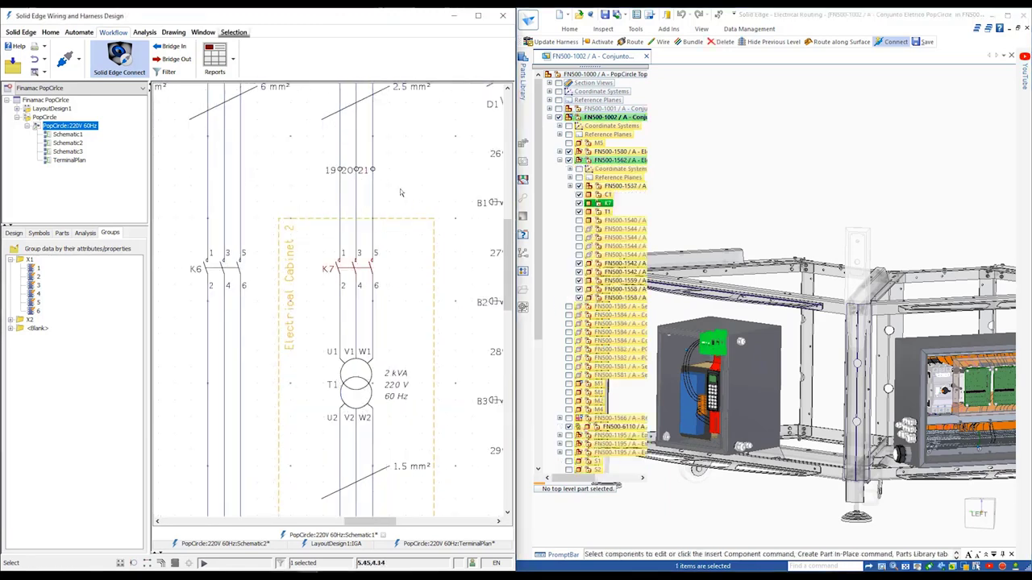
click(377, 173)
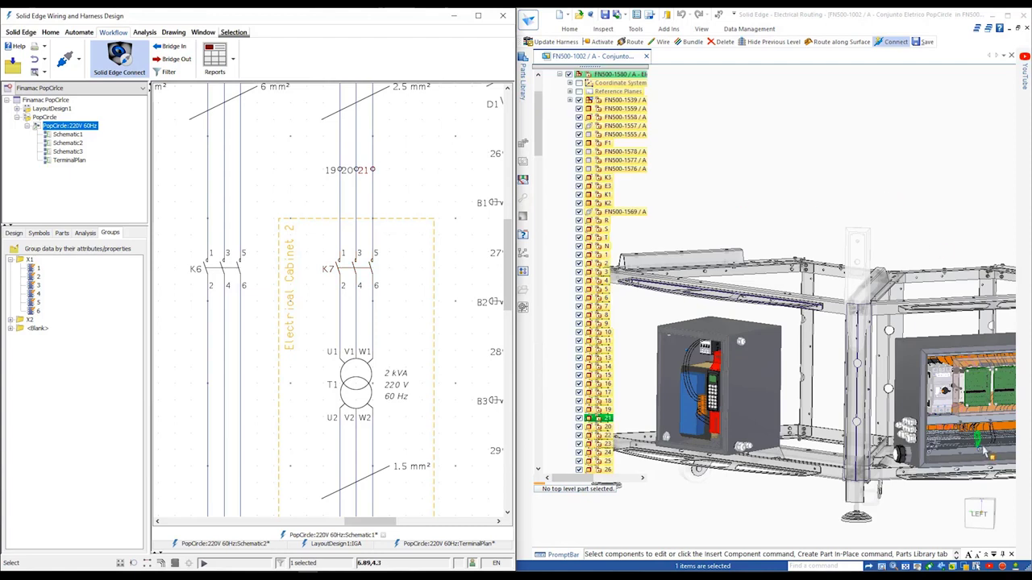
click(704, 516)
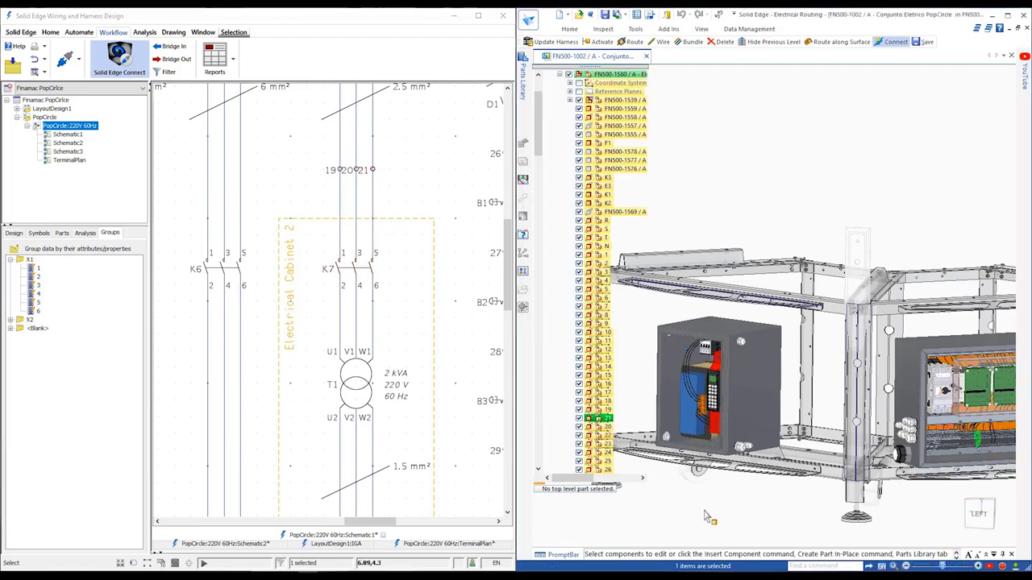
click(295, 180)
Step: Export the PopCircle:220V 60Hz design to Solid Edge with Bridge Out and read through the bridge report
key(ctrl+f)
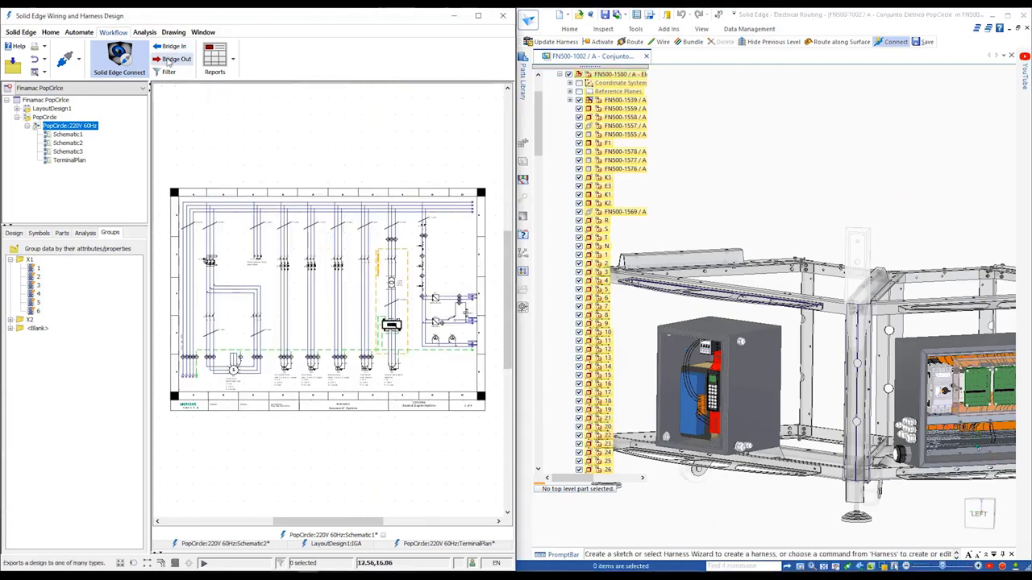
click(171, 59)
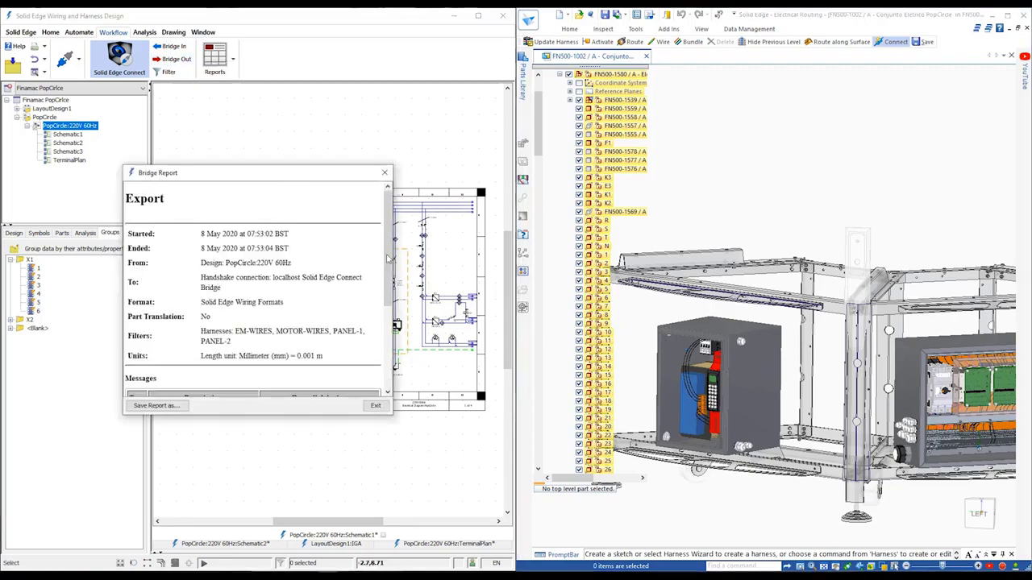
scroll(391, 323, down, 6)
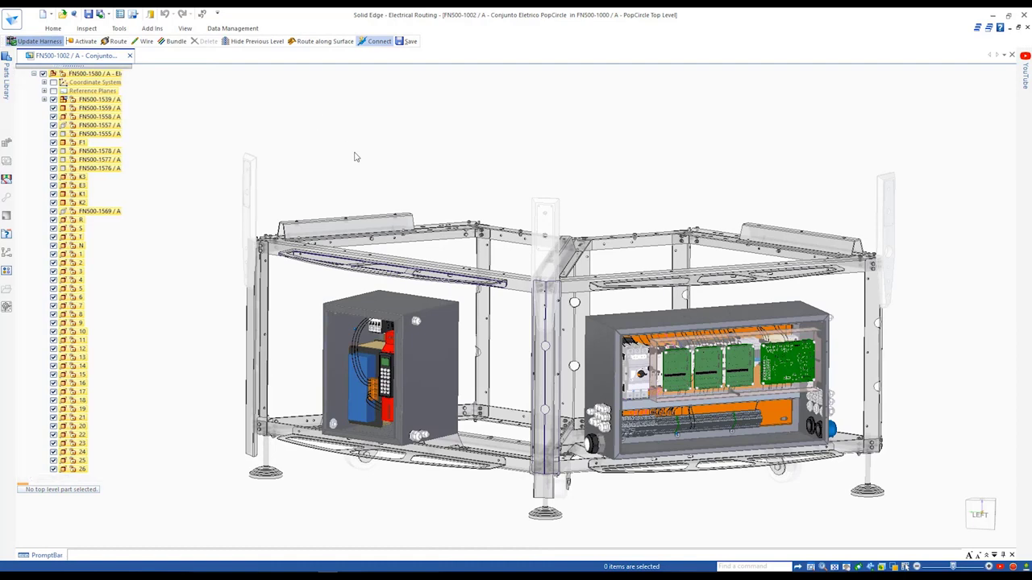
Step: Create a bundle from the wires running between the small cabinet and the terminals in the large cabinet
right_drag(693, 491, 719, 516)
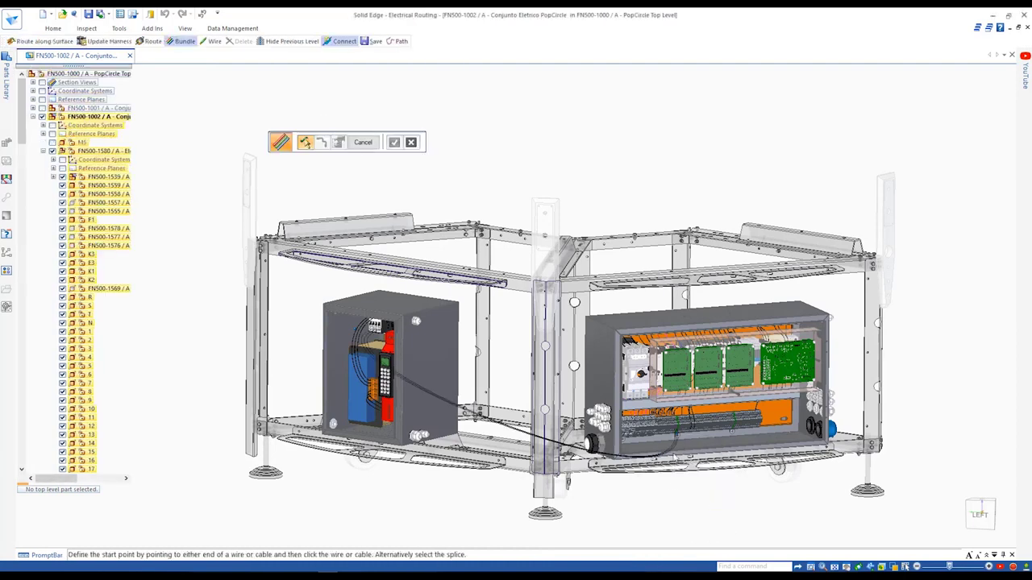
click(676, 450)
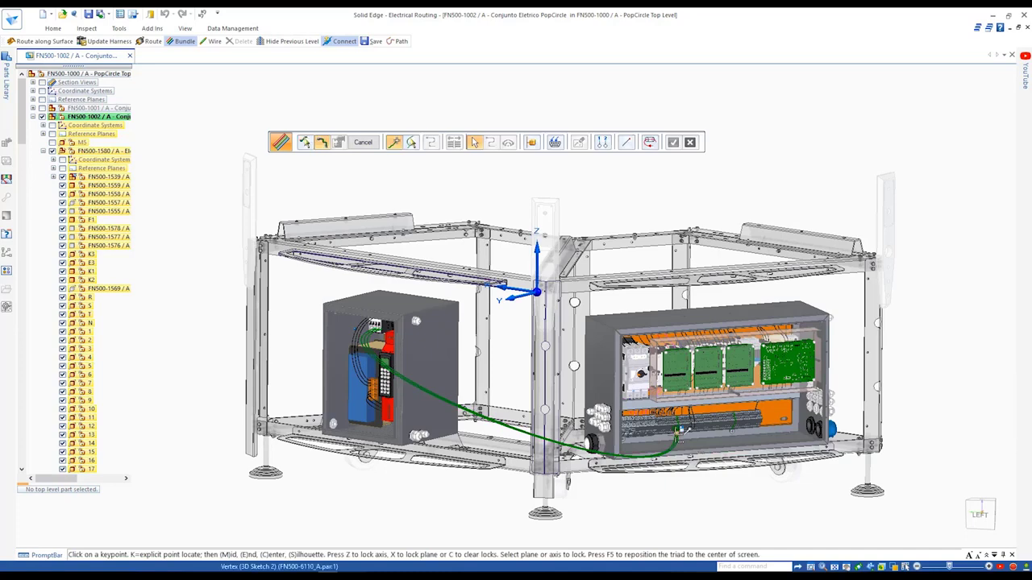
right_click(514, 331)
right_click(514, 331)
right_click(517, 335)
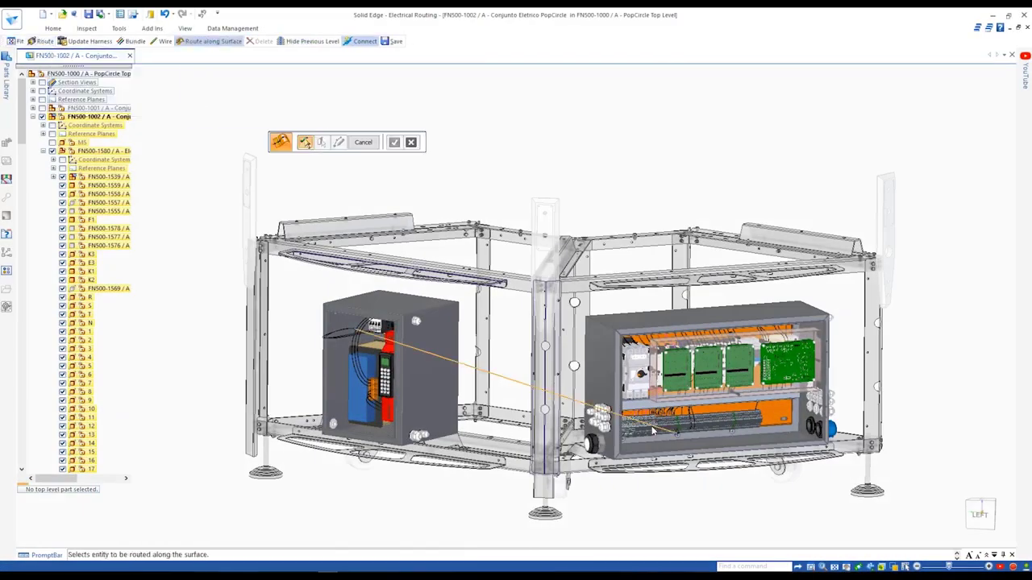
Step: Select the new bundle for Route Along Surface, with the centre post and the upper rail above the small cabinet as guides
click(492, 373)
right_click(607, 497)
click(549, 381)
click(493, 290)
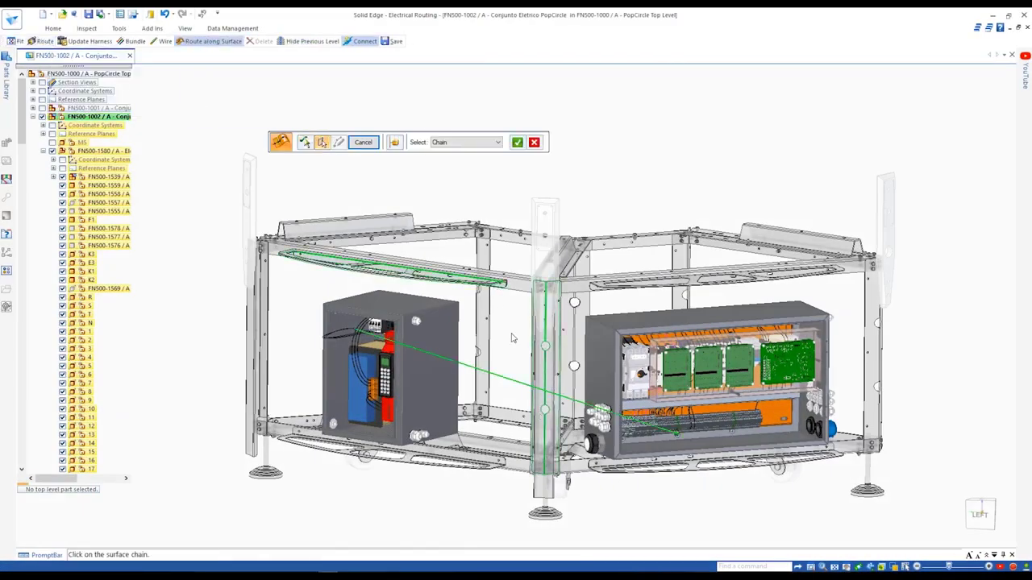
right_click(511, 334)
Step: Place routing points up the centre post and along the upper rail's face toward the small cabinet, and finish the surface route
click(883, 566)
click(907, 530)
click(834, 566)
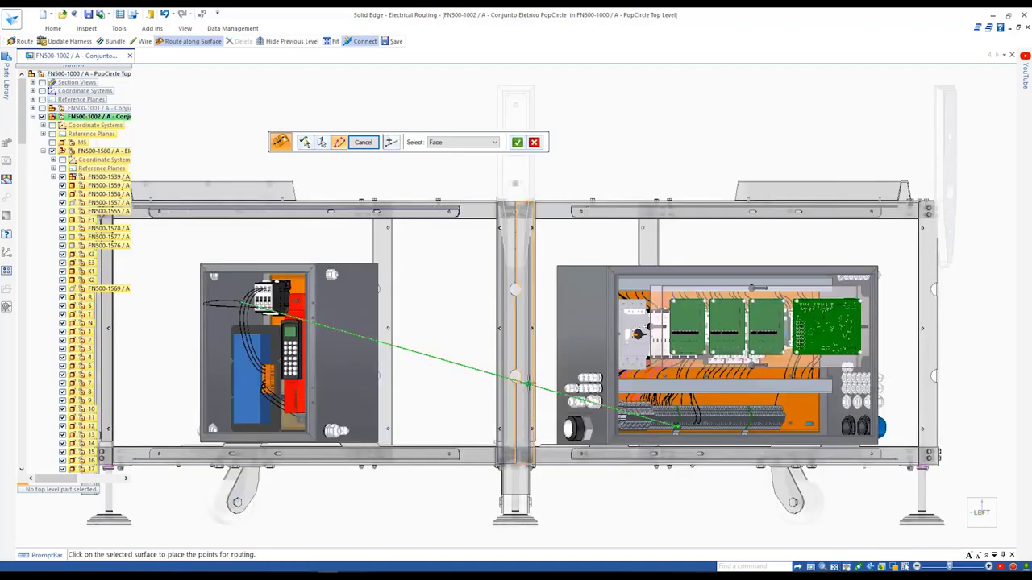
middle_drag(503, 227, 620, 234)
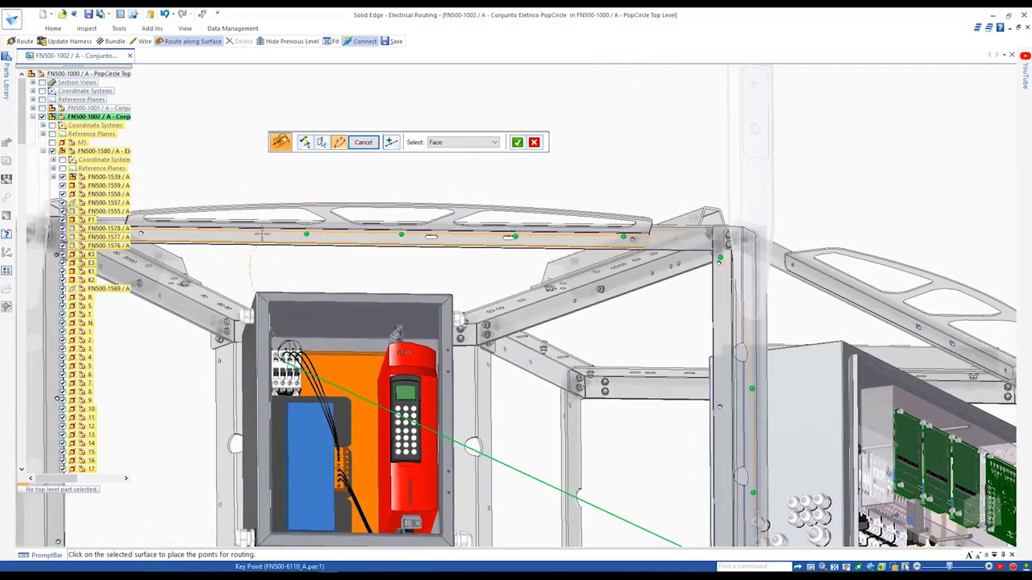
click(363, 142)
key(Escape)
middle_drag(339, 155, 463, 406)
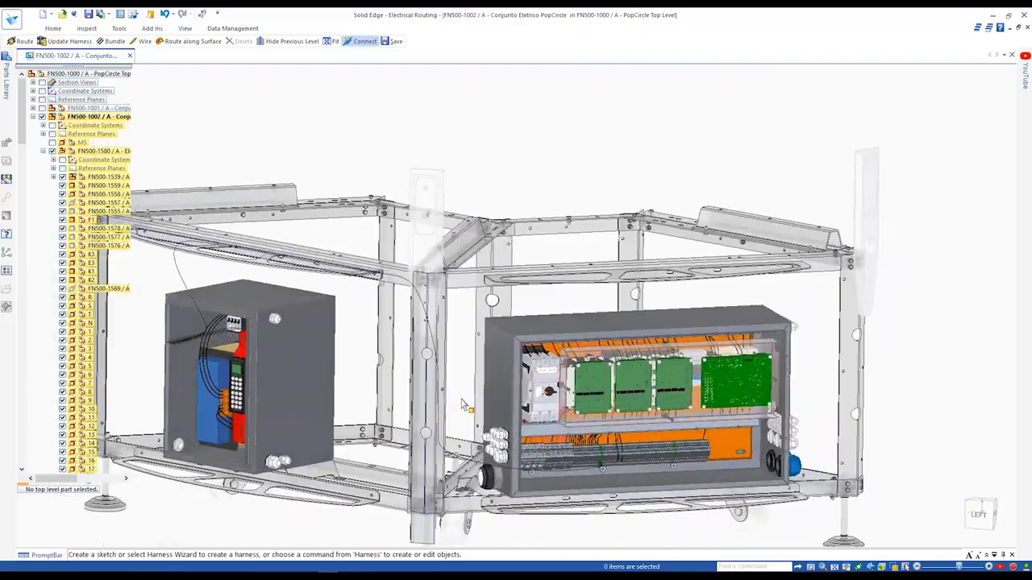
Step: Run the bundle from the centre post through the side cable glands to the terminals in the large cabinet
click(569, 472)
middle_drag(569, 472, 516, 477)
scroll(504, 488, up, 3)
click(620, 430)
middle_drag(202, 250, 420, 310)
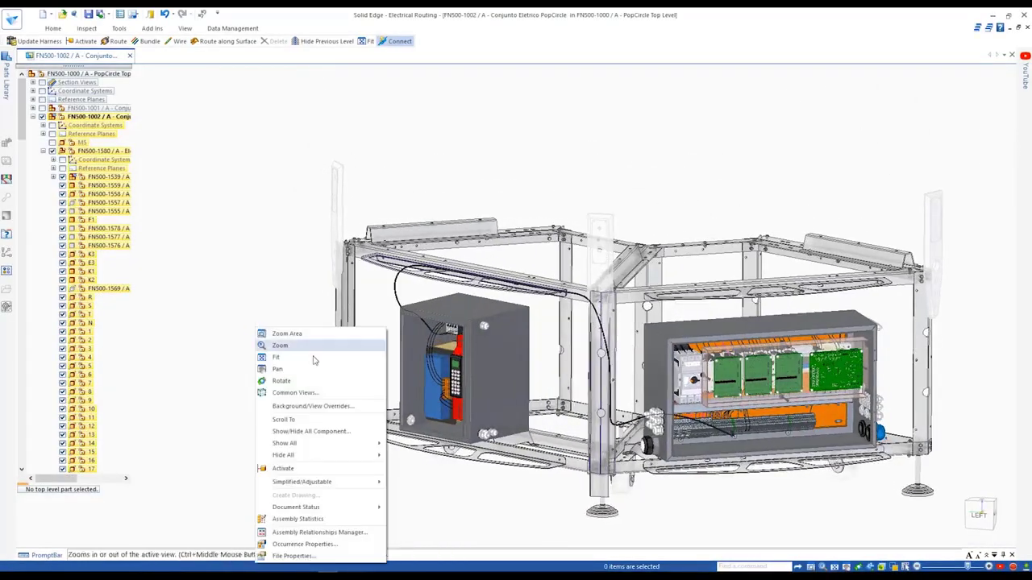
Step: Open the Show/Hide All Component options, and close Electrical Routing to return to the assembly environment
click(310, 431)
click(261, 363)
click(53, 29)
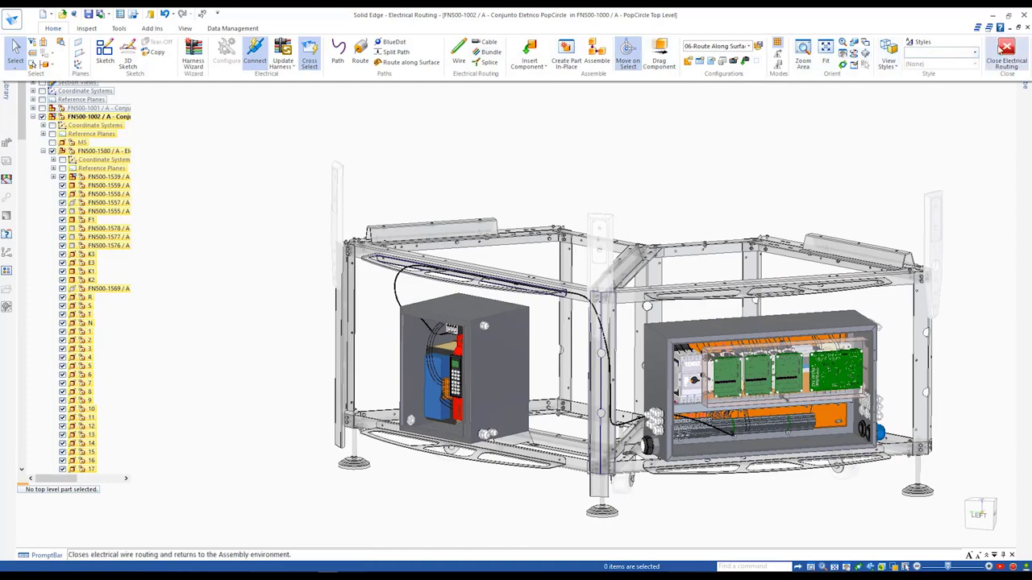
click(1006, 48)
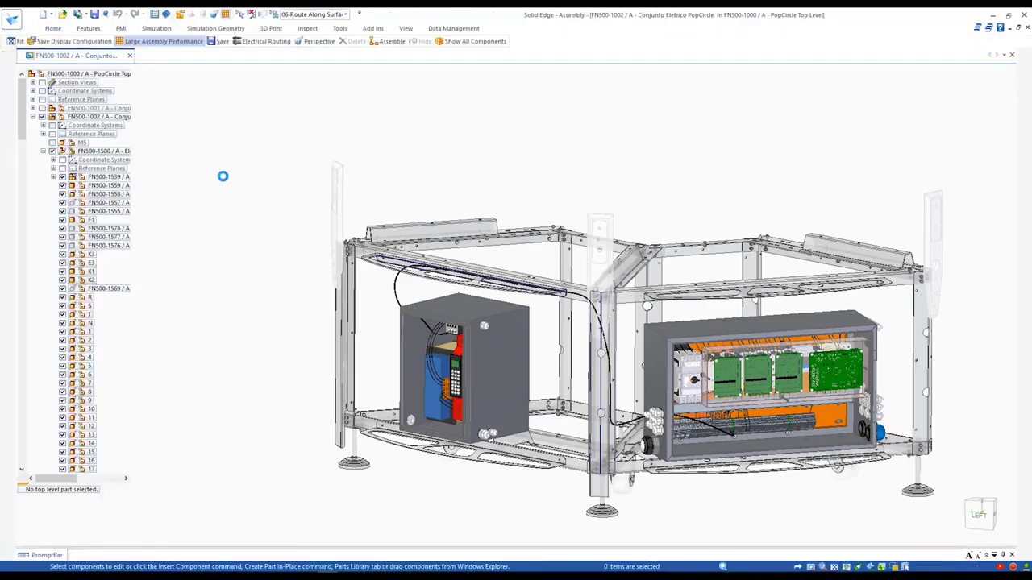